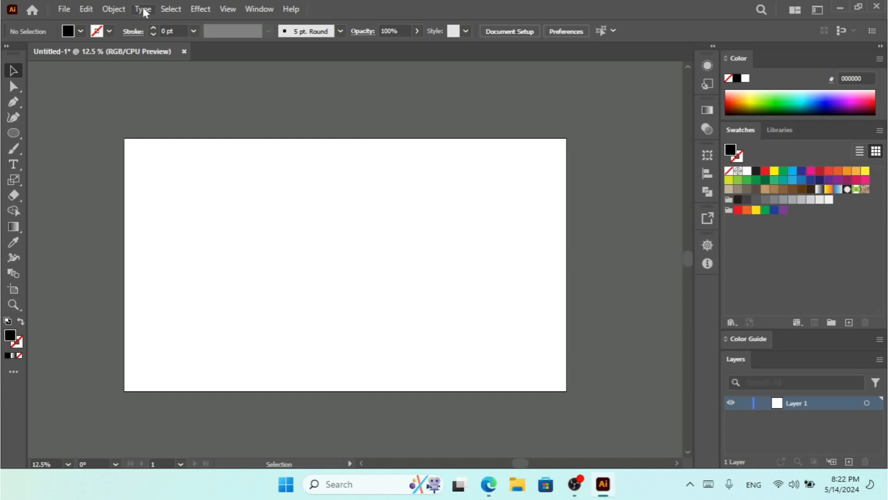
left_click(143, 12)
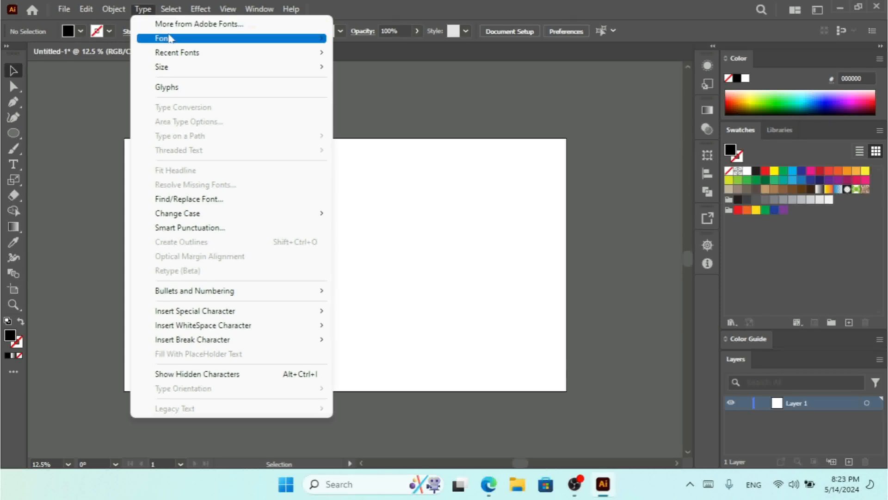
mouse_move(170, 39)
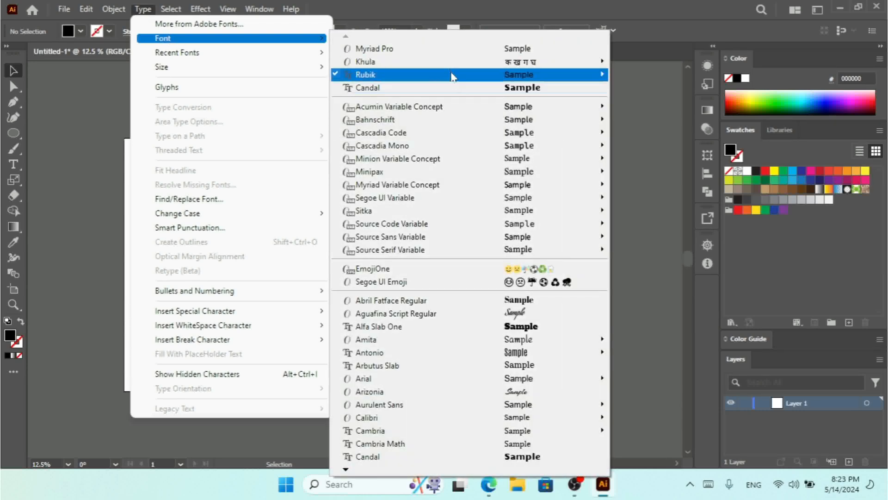
mouse_move(428, 78)
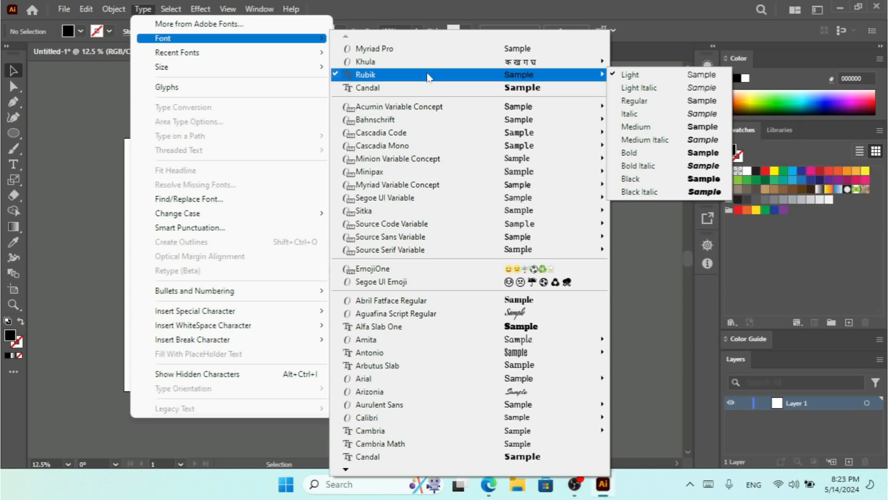
left_click(428, 1)
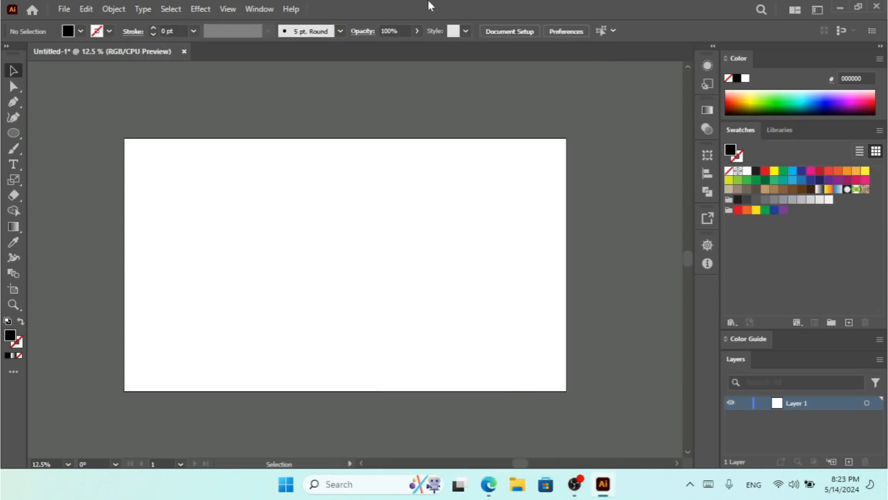
Step: Place a line of placeholder text in Rubik Light on the artboard and remove it again
left_click(13, 164)
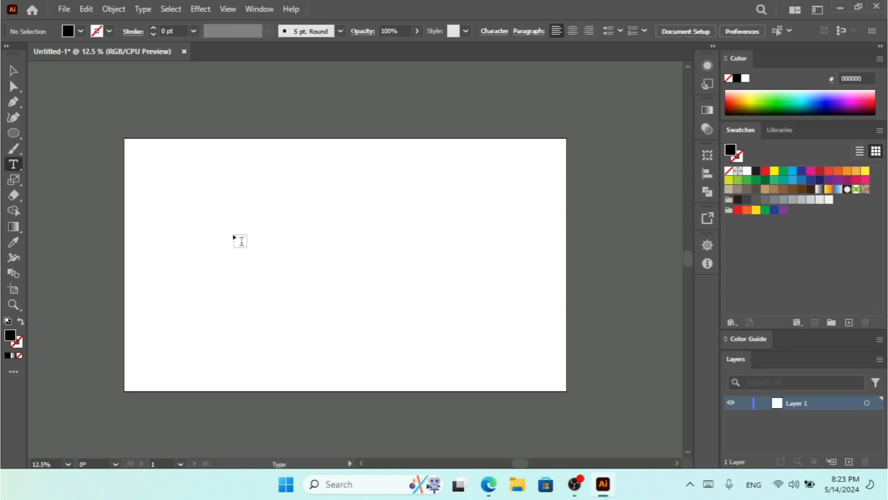
left_click(237, 227)
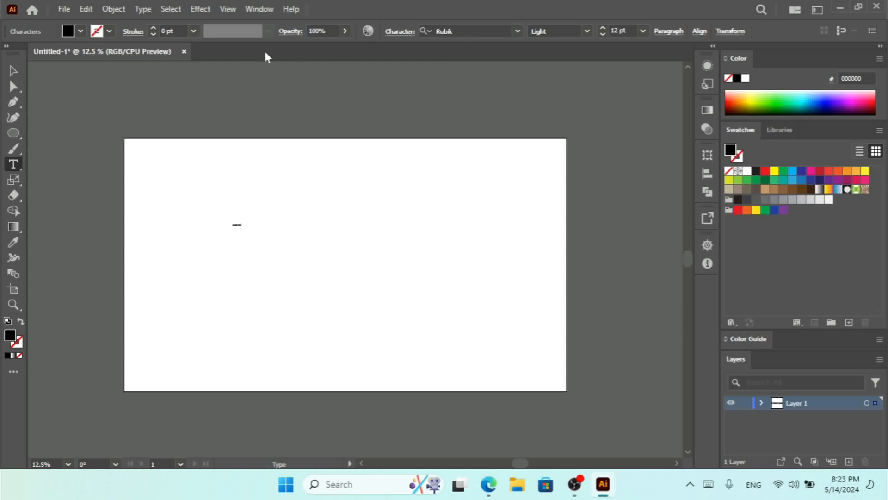
left_click(12, 72)
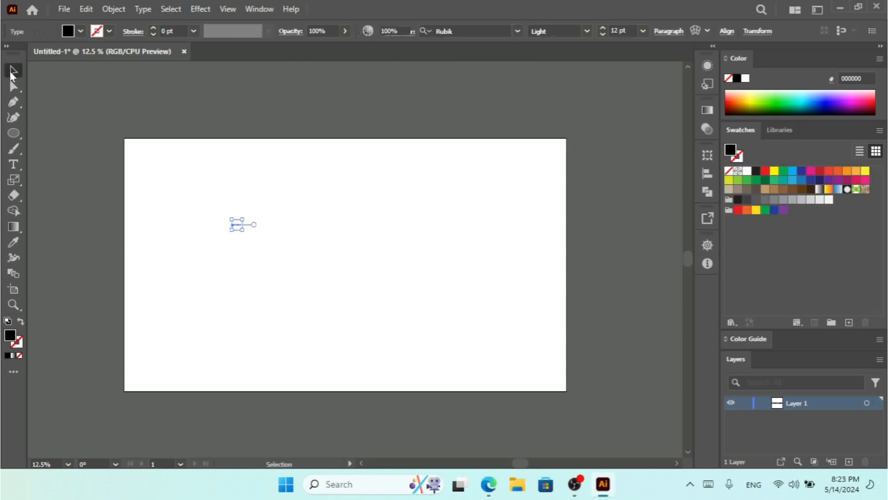
left_click(28, 64)
Step: Choose Khula Light as the font and place a "Lorem ipsum" placeholder text in the artboard's upper half
left_click(138, 10)
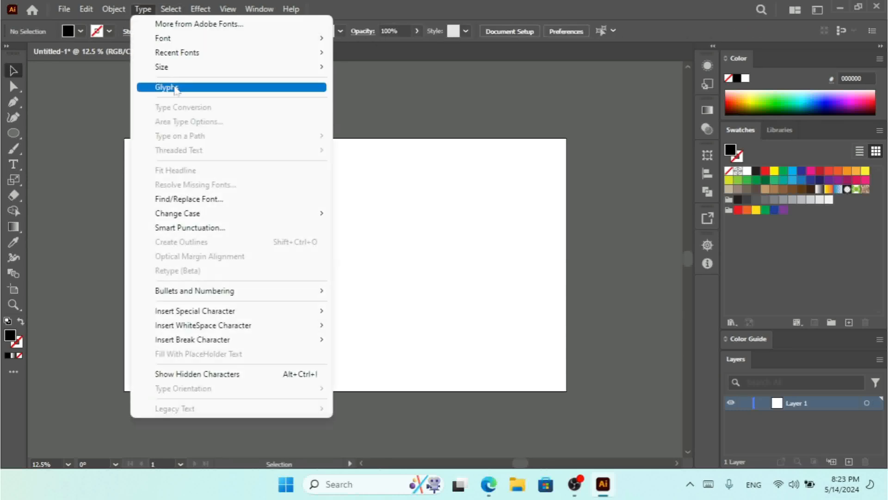
mouse_move(277, 52)
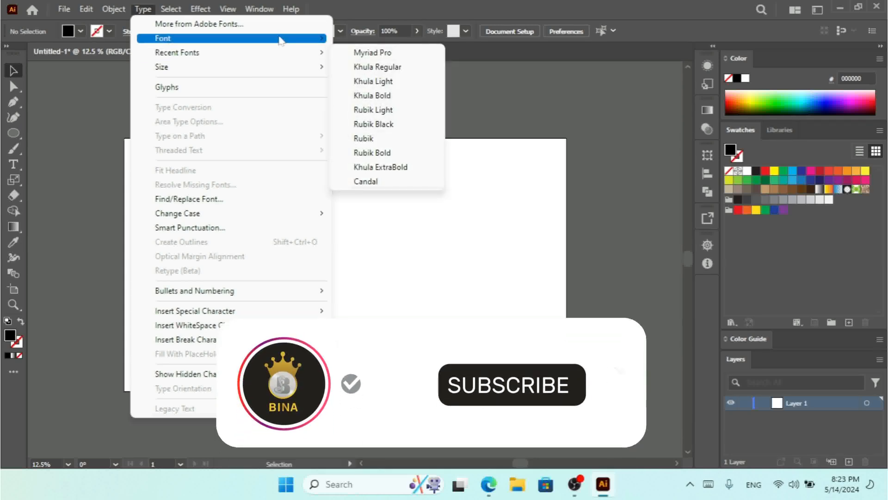
mouse_move(278, 37)
mouse_move(383, 68)
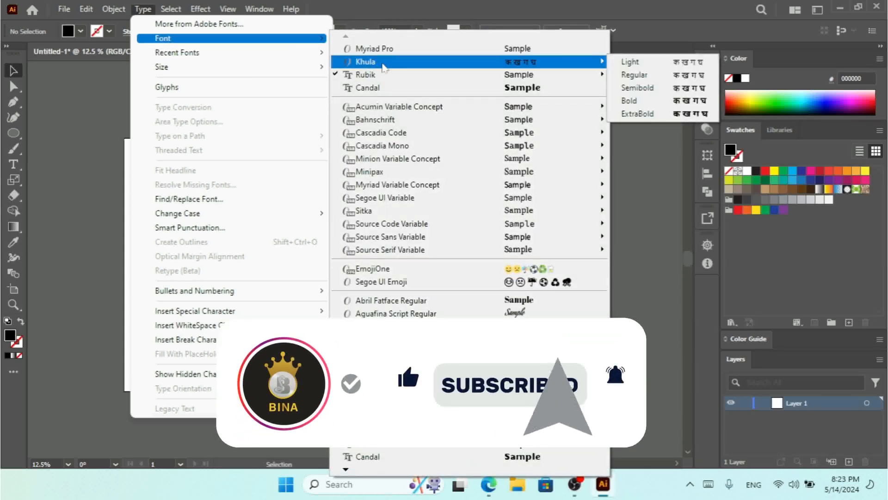
left_click(631, 62)
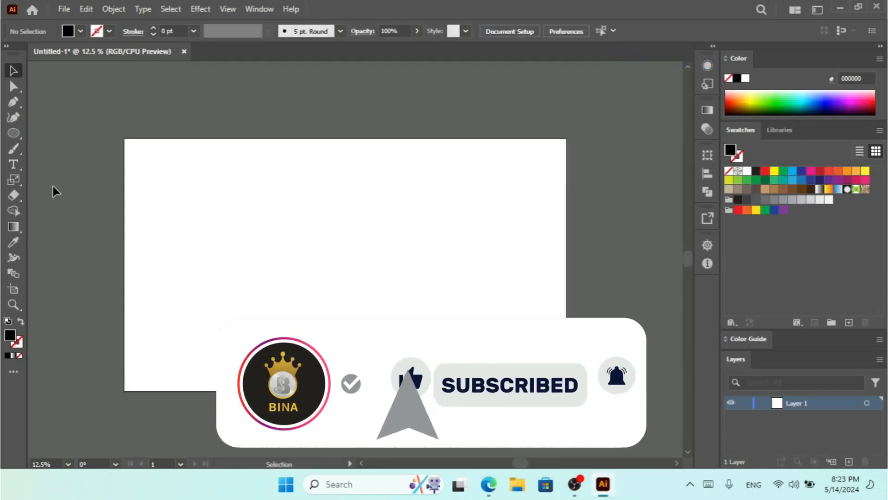
left_click(14, 165)
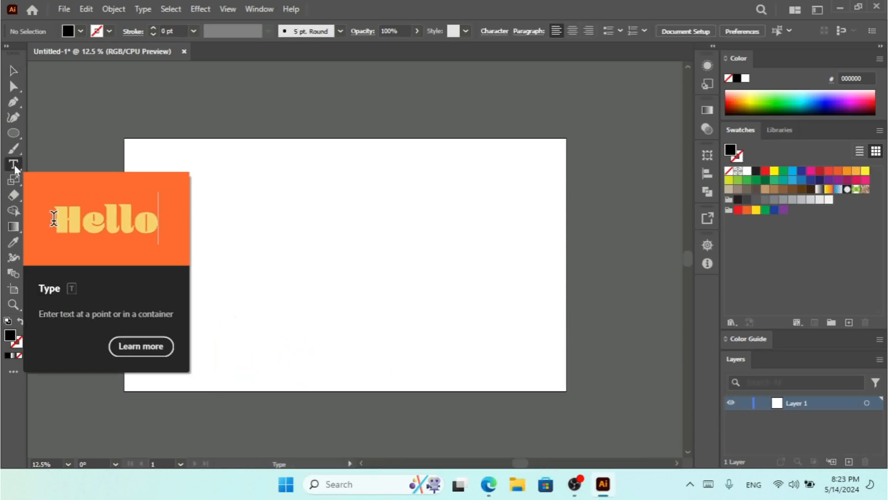
left_click(258, 215)
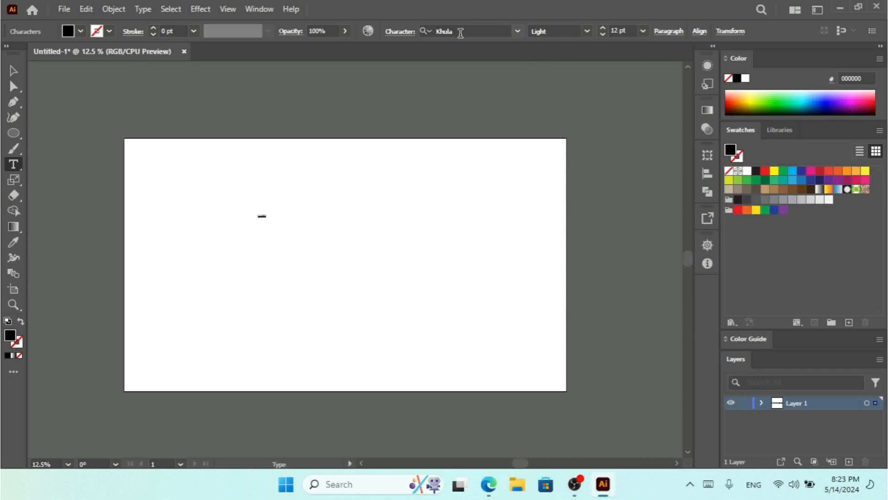
Step: Set the "Lorem ipsum" text's size to 300 pt and move it near the middle of the artboard
left_click(12, 72)
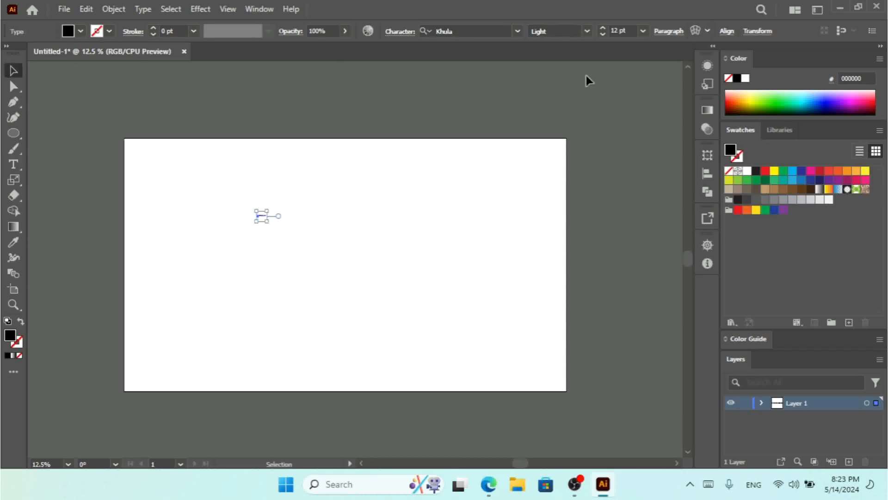
left_click(635, 31)
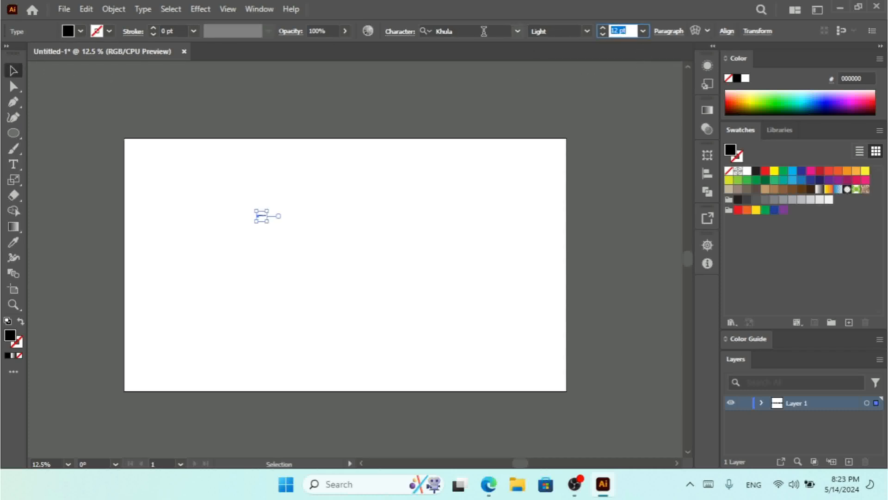
type("300")
key("Return")
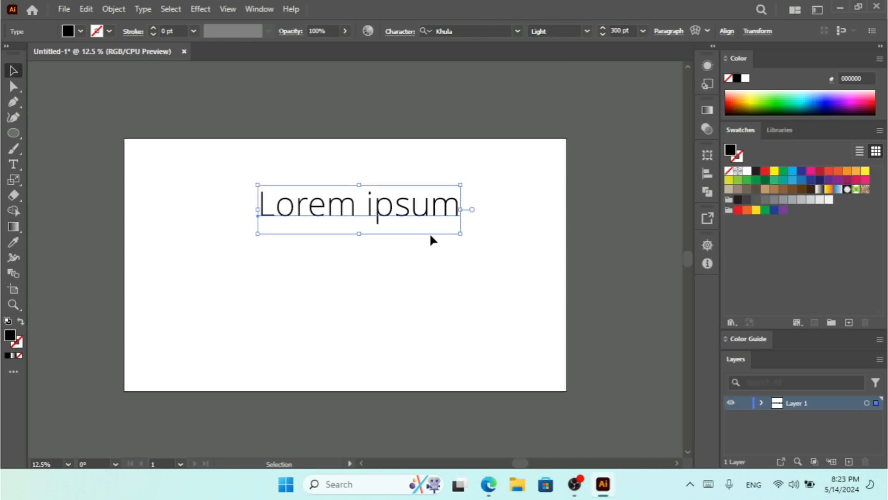
left_click_drag(417, 213, 379, 233)
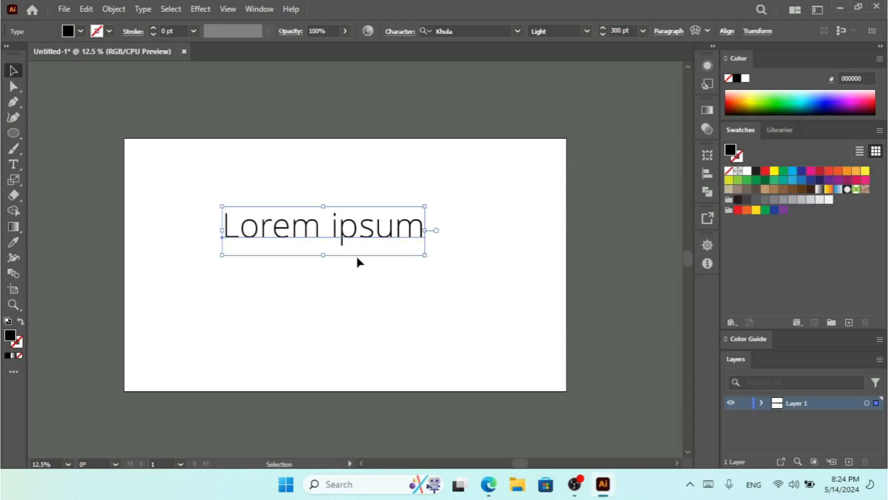
left_click_drag(367, 234, 385, 243)
Step: Change the "Lorem ipsum" text to the recent font Rubik Black and shift it slightly left on the artboard
left_click(163, 9)
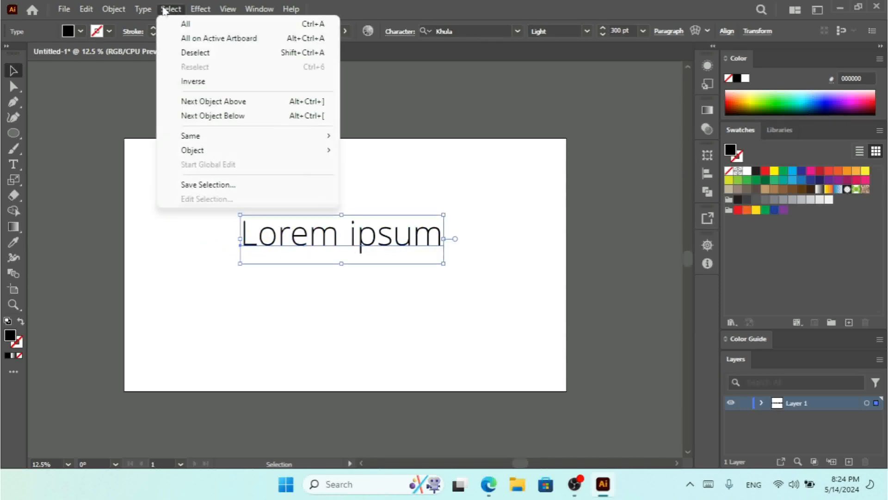
mouse_move(154, 8)
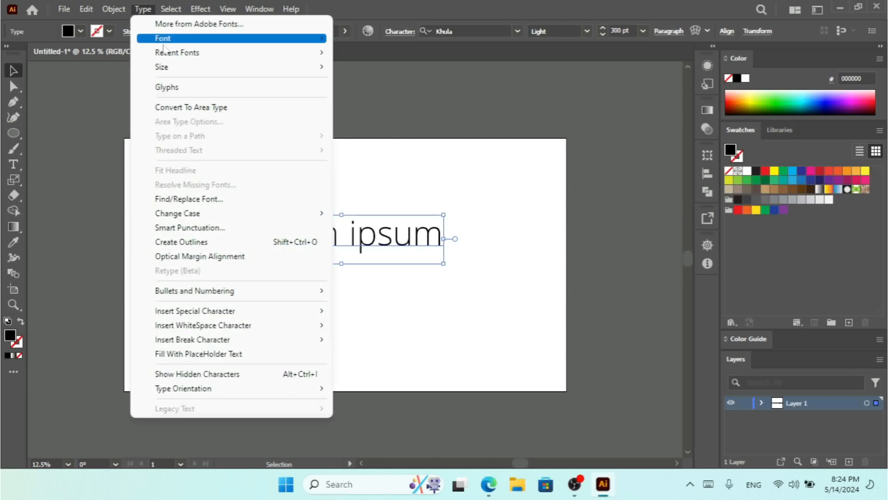
mouse_move(186, 56)
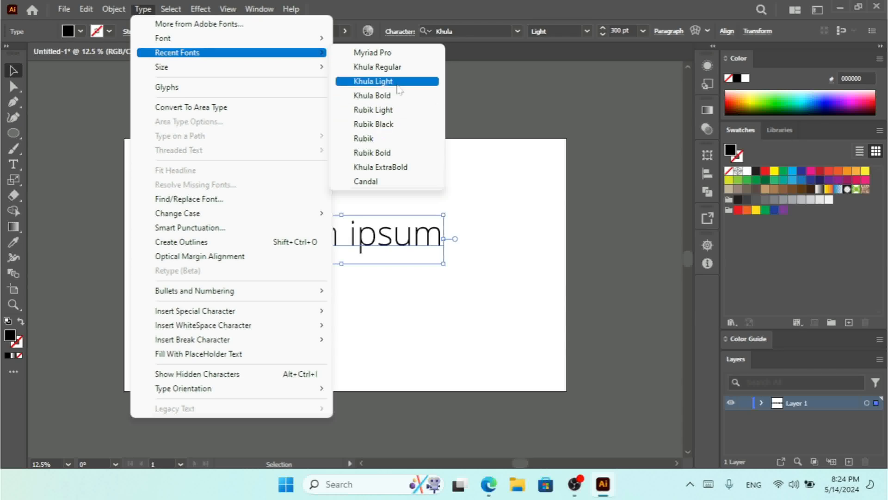
left_click(384, 128)
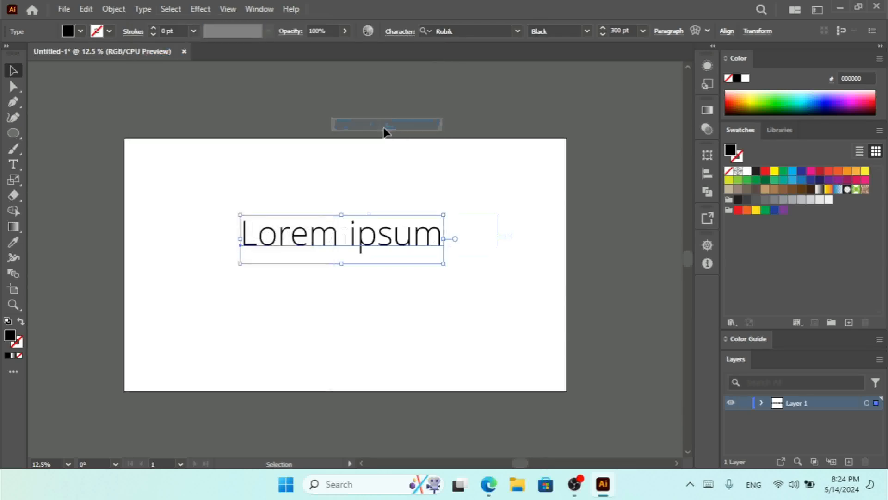
left_click_drag(419, 231, 380, 238)
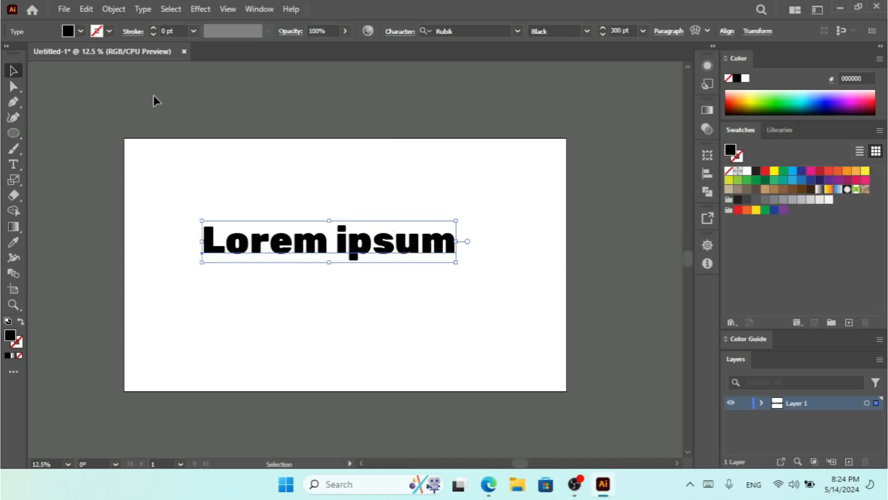
Step: Set the "Lorem ipsum" text to the 72 pt preset, and increase it to 206 pt as a custom size
left_click(144, 10)
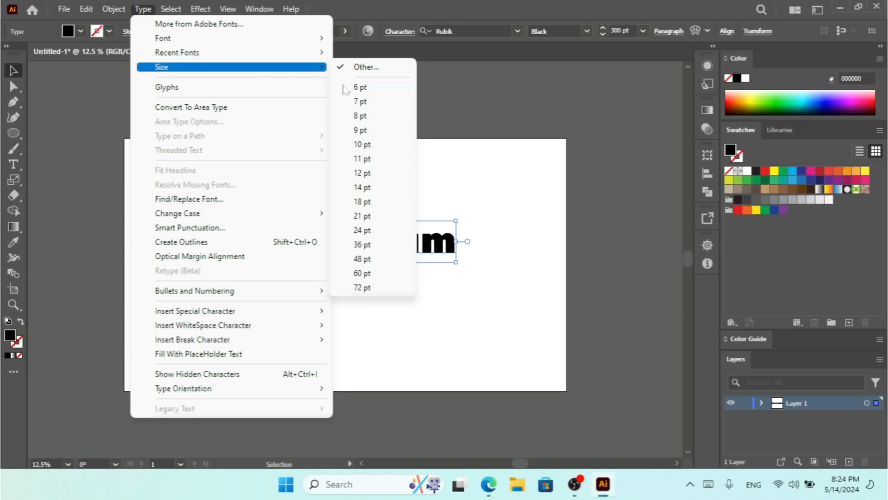
left_click(366, 288)
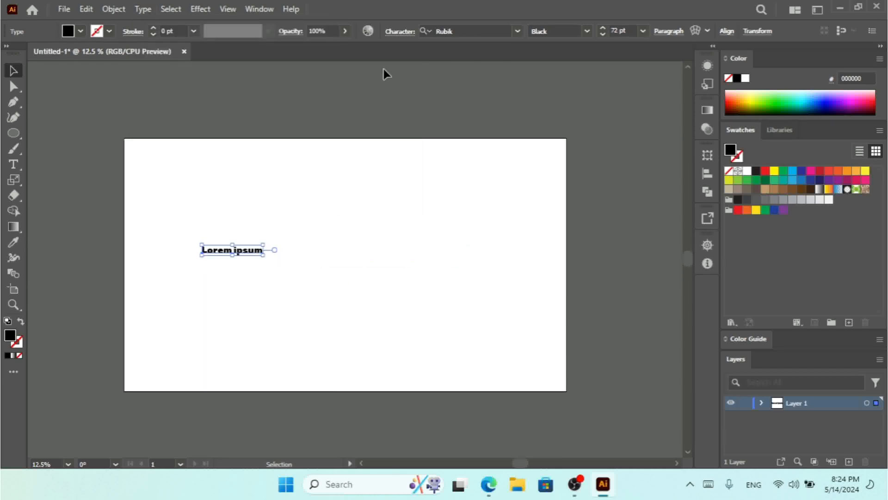
left_click(148, 13)
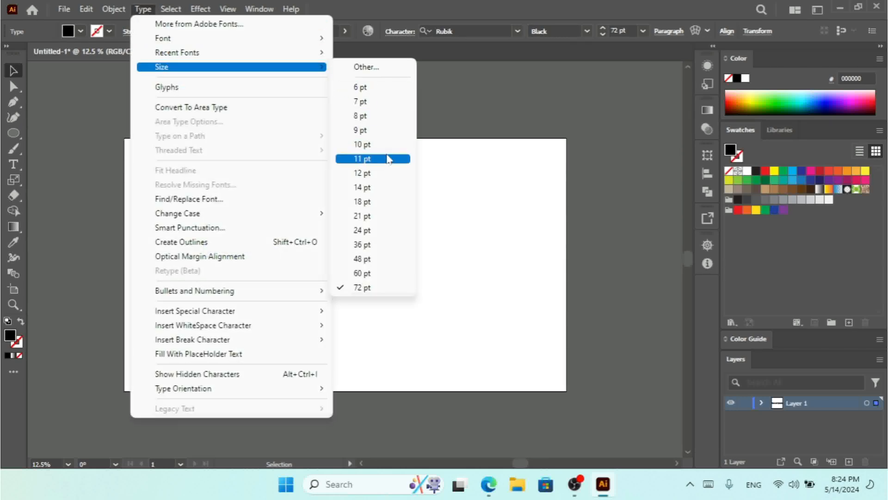
left_click(373, 69)
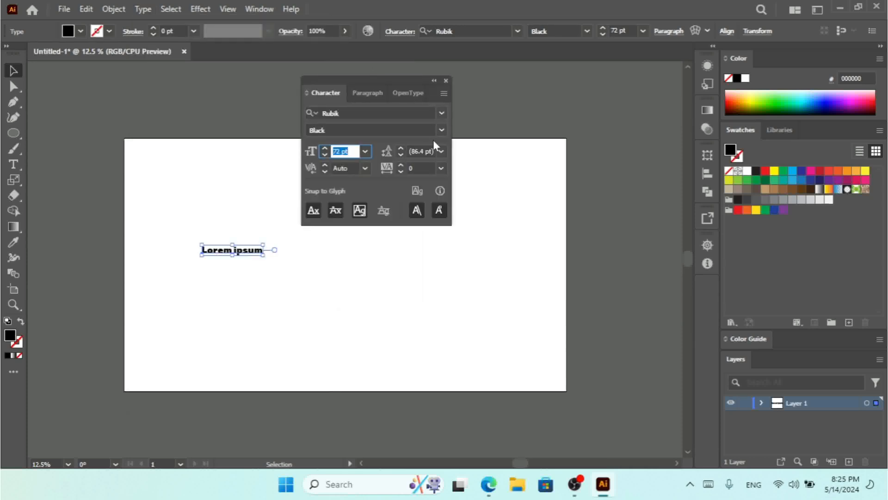
key("Up")
key("Up")
key("Up")
key("Up")
key("Up")
key("Up")
key("Up")
key("Up")
key("Up")
key("Up")
key("Up")
key("Up")
key("Up")
key("Up")
key("Up")
key("Up")
key("Up")
key("Up")
key("Up")
key("Up")
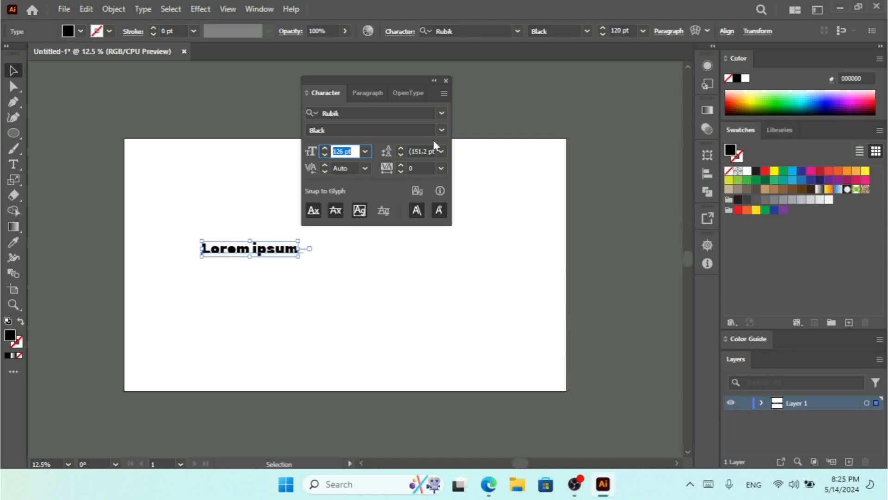
key("Up")
key("Up")
key("Up")
key("Up")
key("Up")
key("Up")
key("Up")
key("Up")
key("Up")
key("Up")
key("Up")
key("Up")
key("Up")
key("Up")
key("Up")
key("Up")
key("Up")
key("Up")
key("Up")
key("Up")
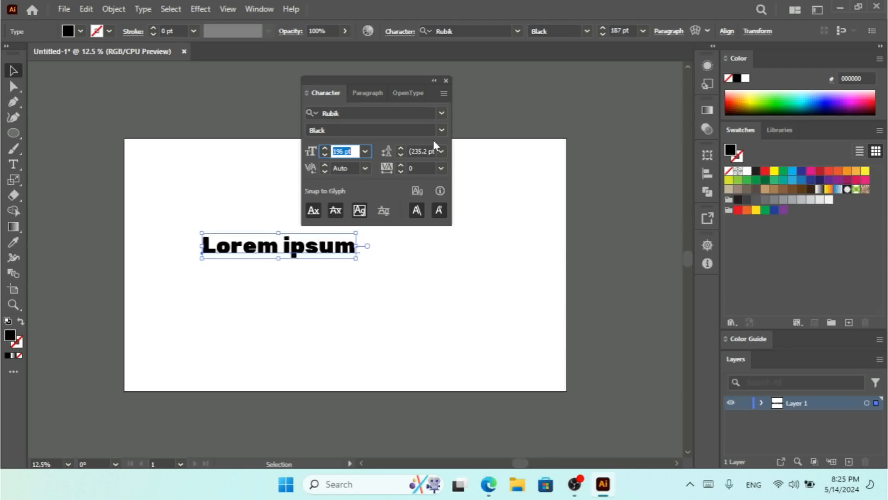
key("Up")
key("Up")
key("Up")
key("Up")
key("Up")
key("Up")
key("Up")
key("Up")
key("Up")
key("Up")
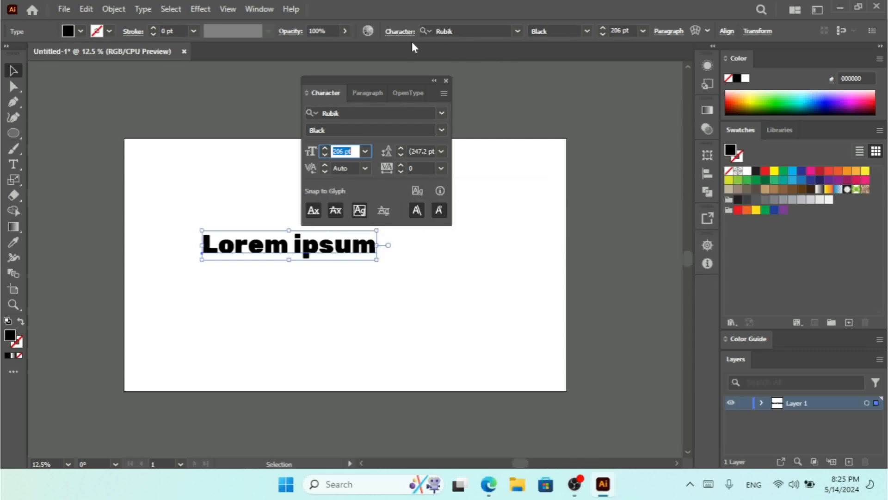
left_click(403, 33)
left_click(403, 32)
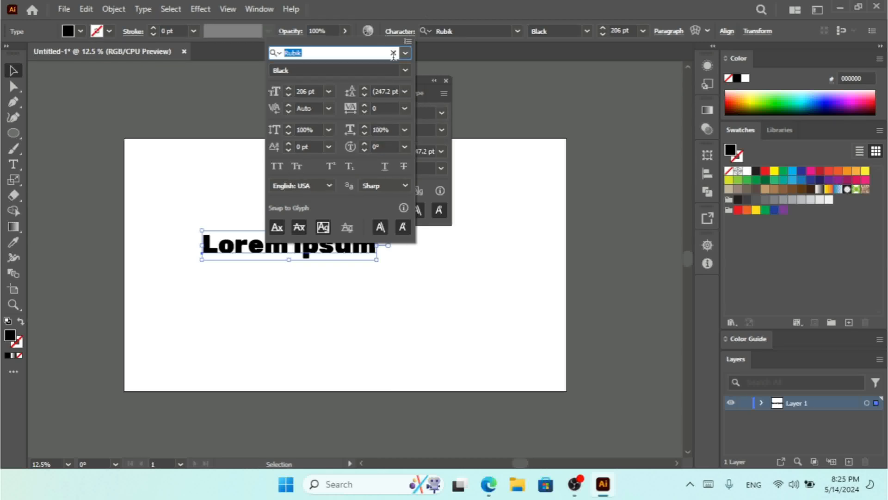
left_click(411, 4)
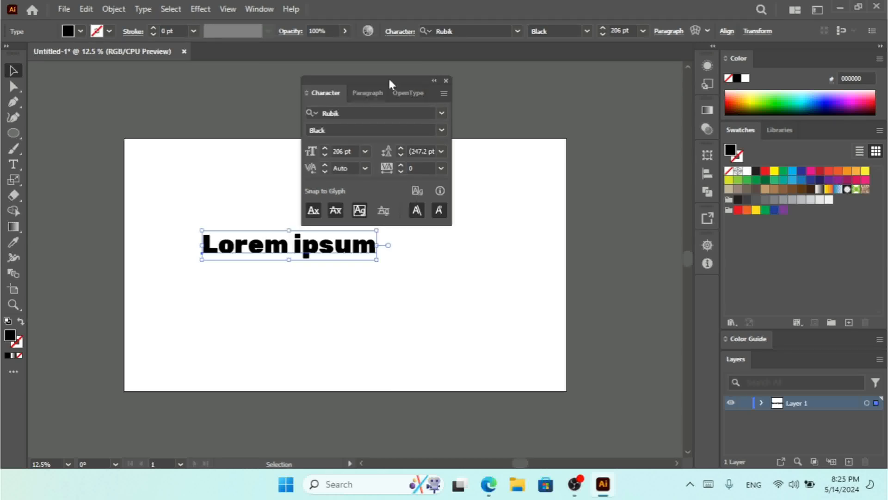
Step: Turn on All Caps for the "Lorem ipsum" text
left_click(444, 94)
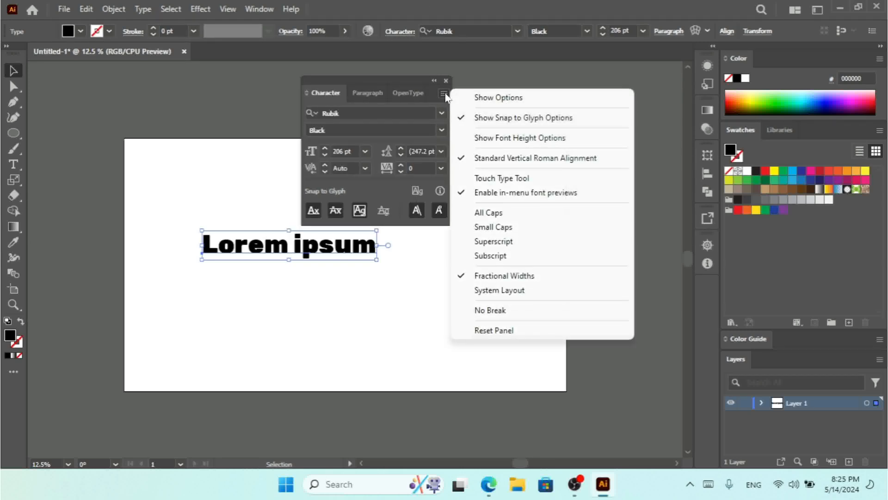
left_click(502, 213)
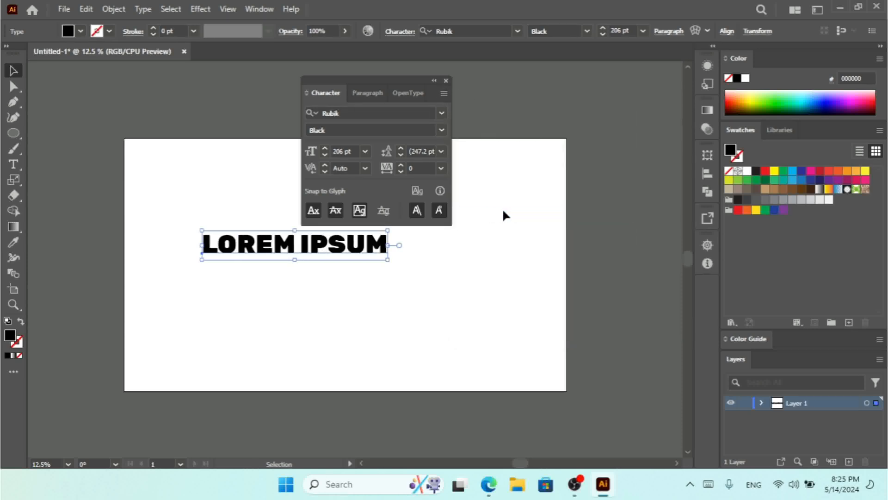
left_click(448, 93)
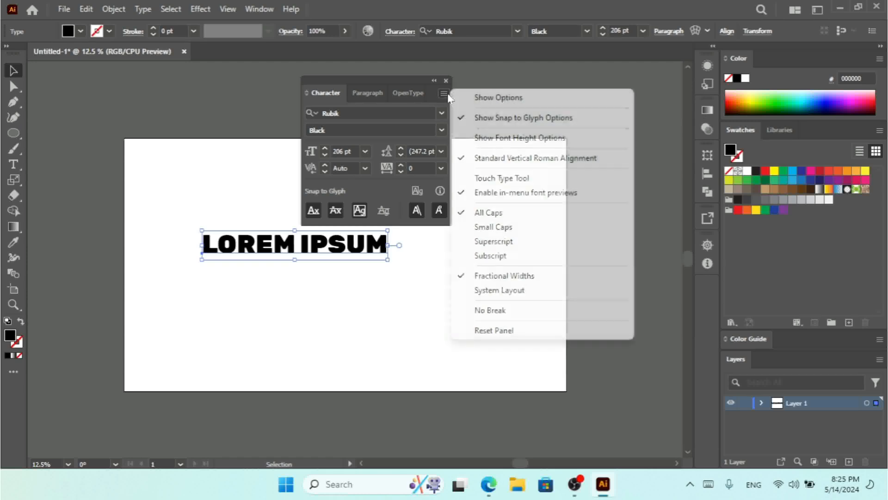
left_click(396, 34)
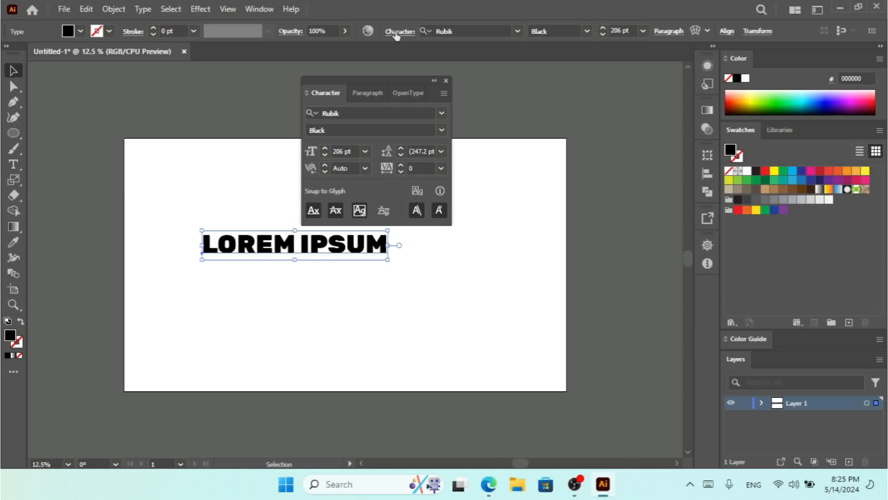
Step: Look through the Character settings and their additional options for the "LOREM IPSUM" text, and close the floating Character panel
left_click(395, 31)
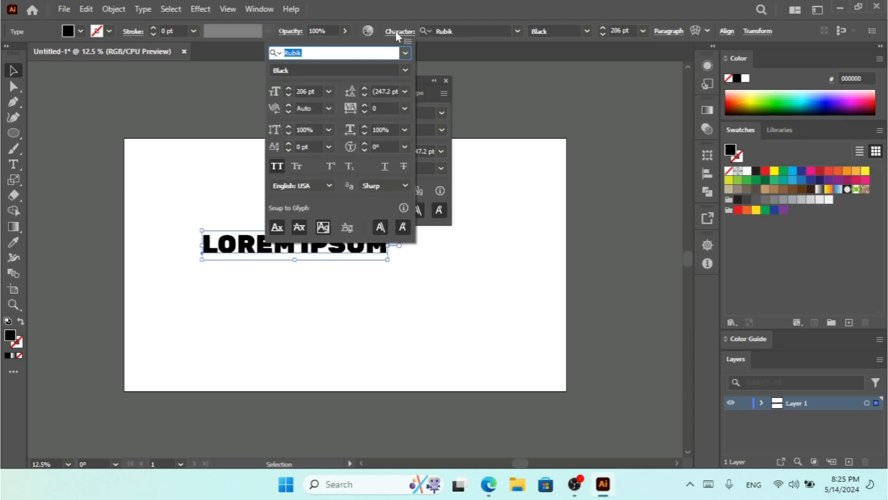
left_click(408, 43)
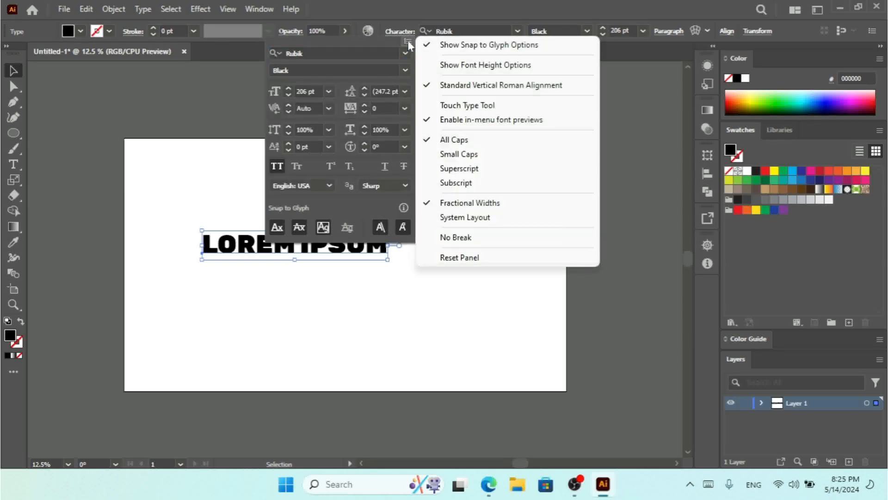
left_click(471, 6)
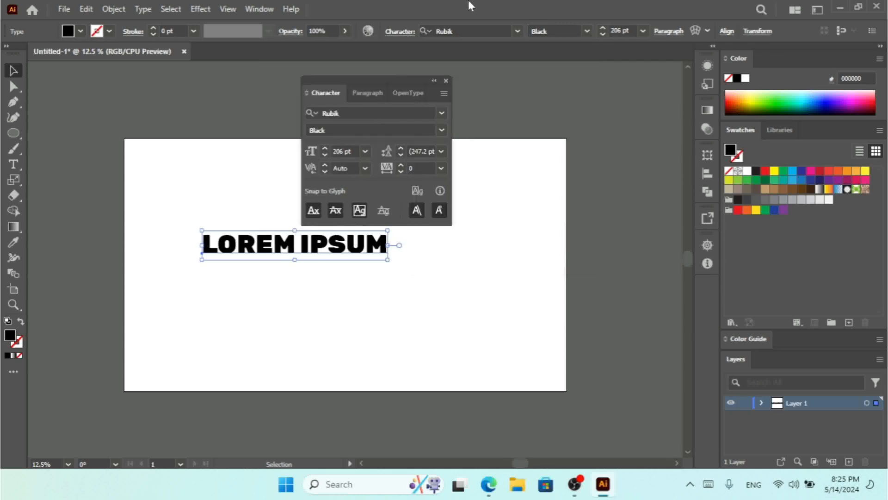
left_click(446, 81)
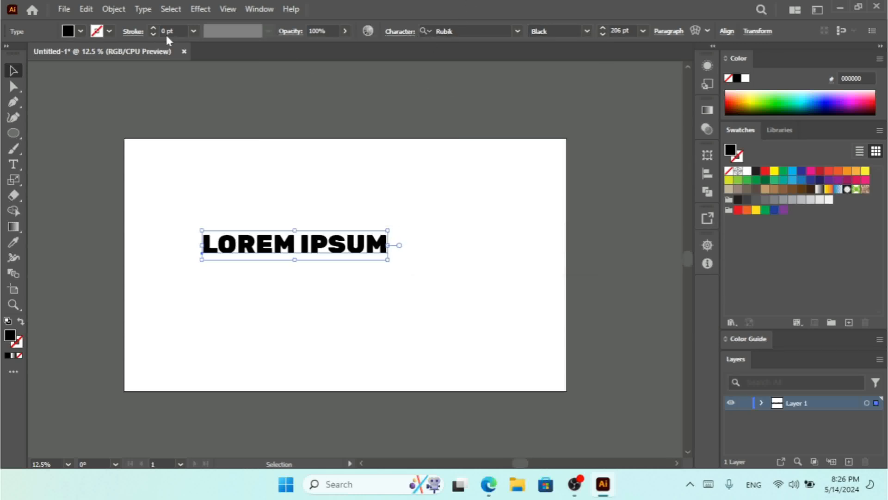
Step: Scale the "LOREM IPSUM" text up proportionally to about 402 pt, so it spans most of the artboard's width
left_click(141, 9)
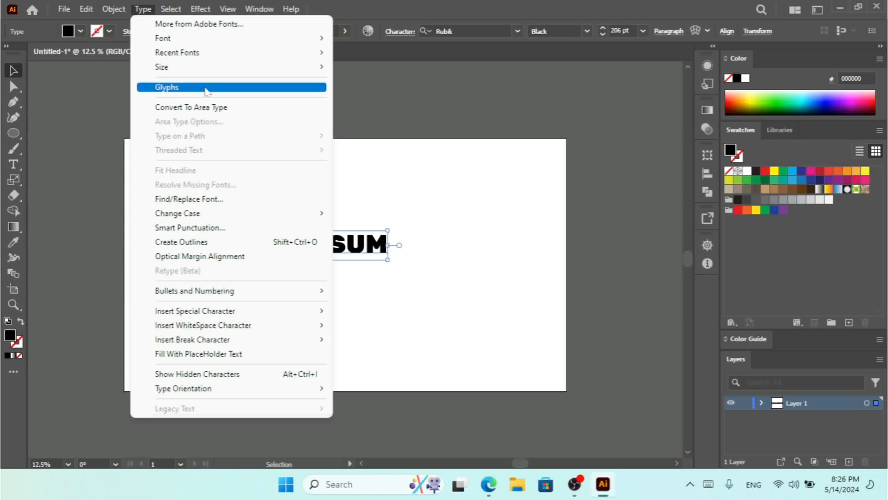
left_click(454, 237)
left_click(455, 237)
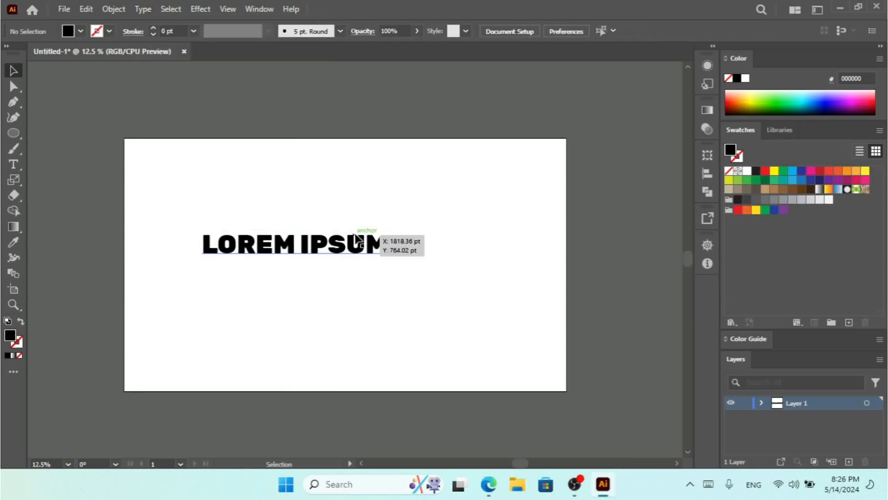
left_click(366, 253)
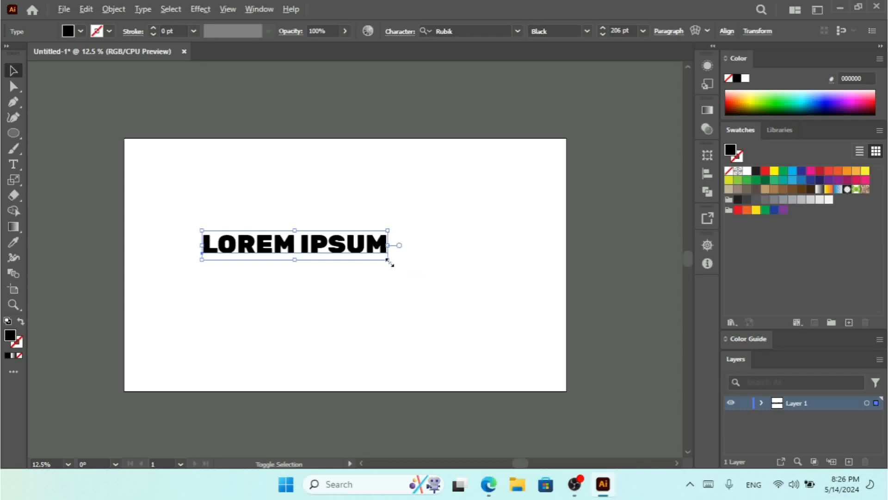
left_click_drag(388, 258, 462, 297)
left_click_drag(393, 245, 476, 245)
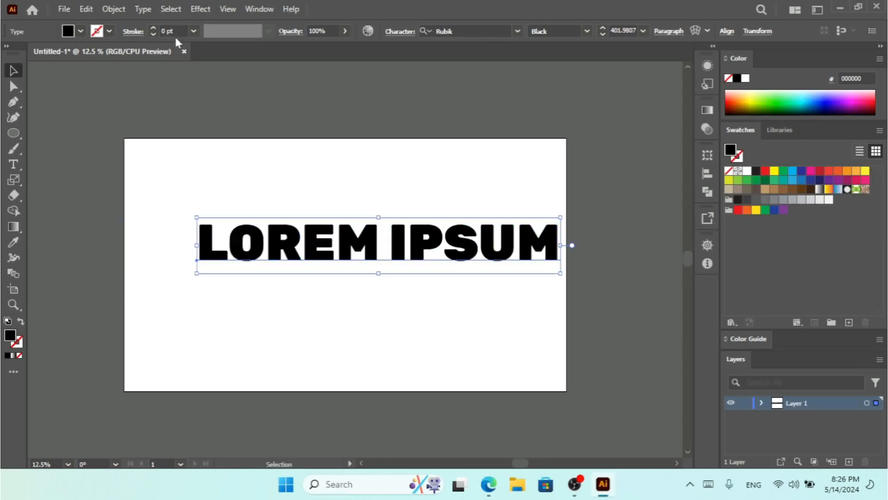
Step: Open the Glyphs panel and move it clear of the "LOREM IPSUM" text
left_click(145, 9)
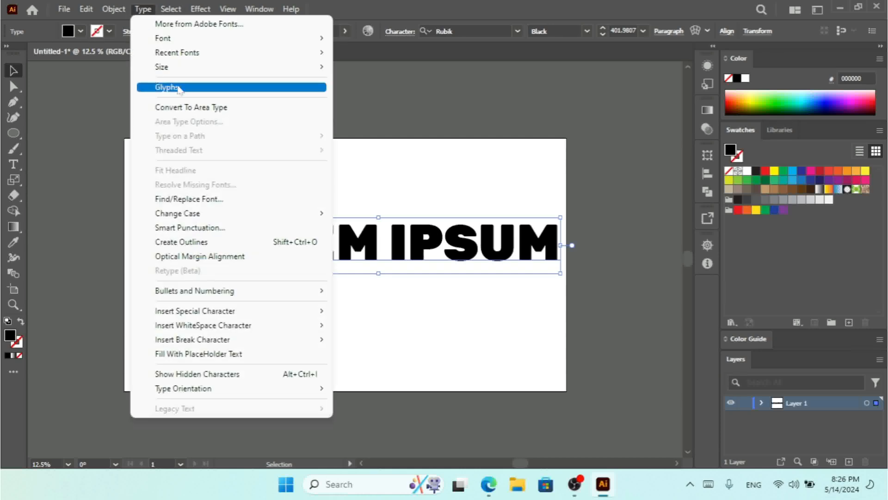
left_click(194, 88)
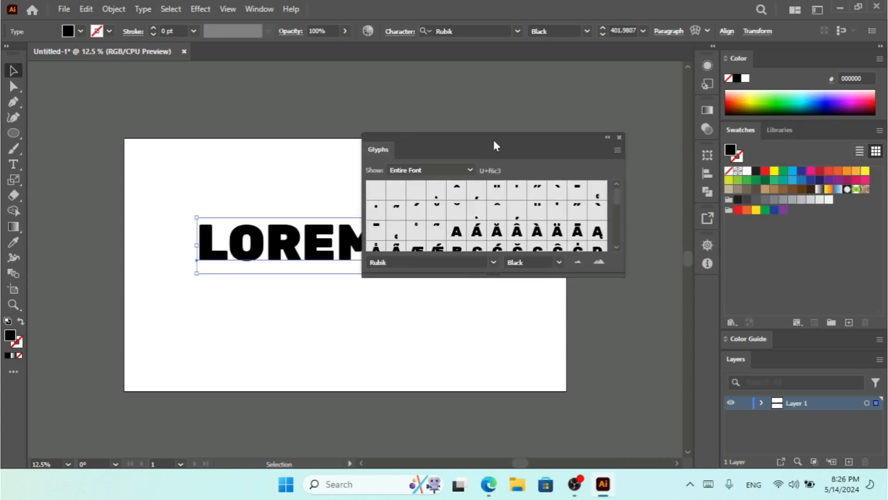
left_click_drag(493, 138, 567, 66)
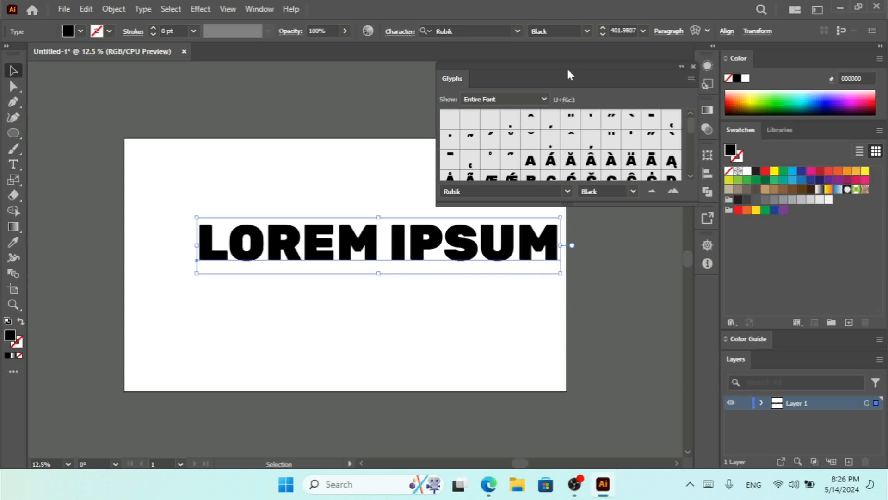
Step: Insert the Hebrew glyph ץ from Rubik Black directly after "LOREM" in the text
left_click(557, 190)
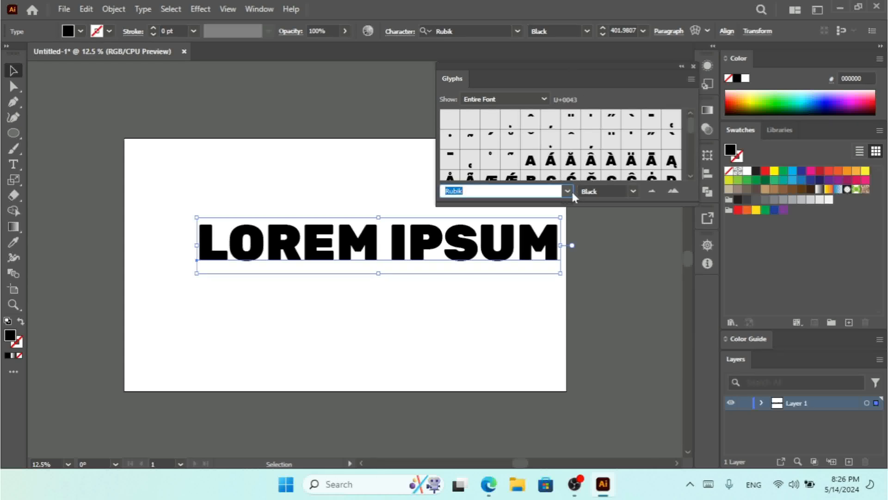
left_click_drag(692, 124, 686, 151)
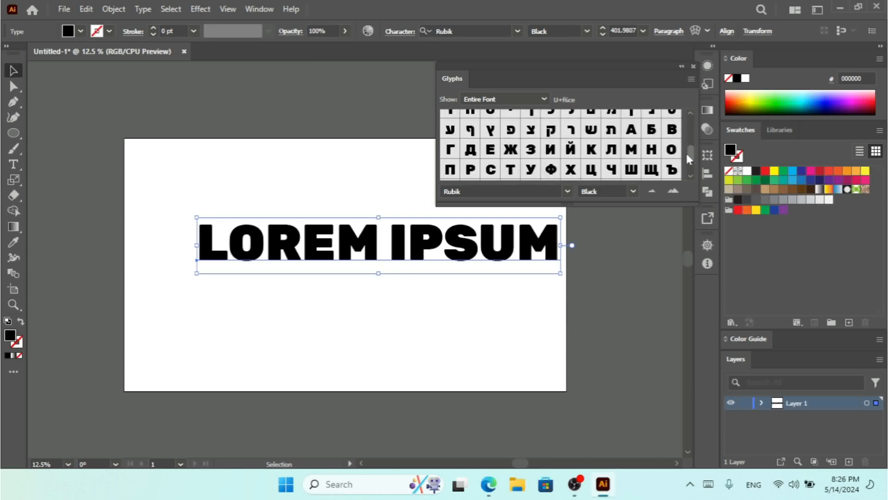
scroll(686, 151, "up", 1)
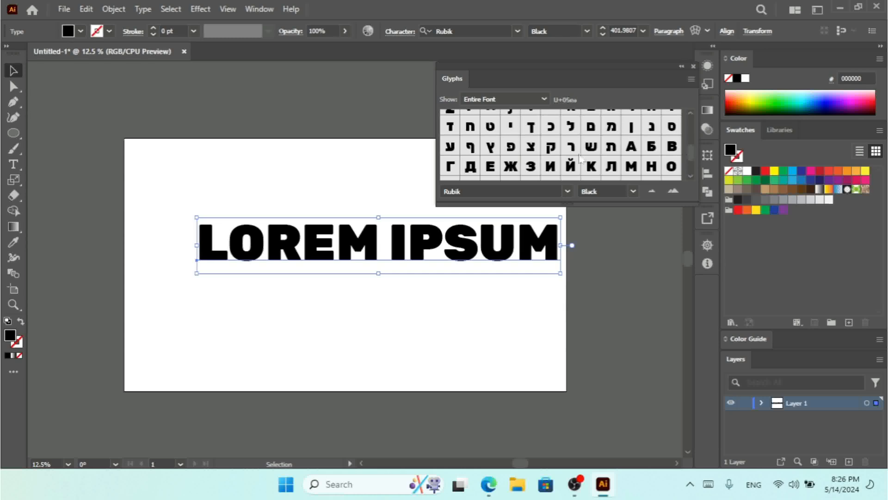
double_click(373, 246)
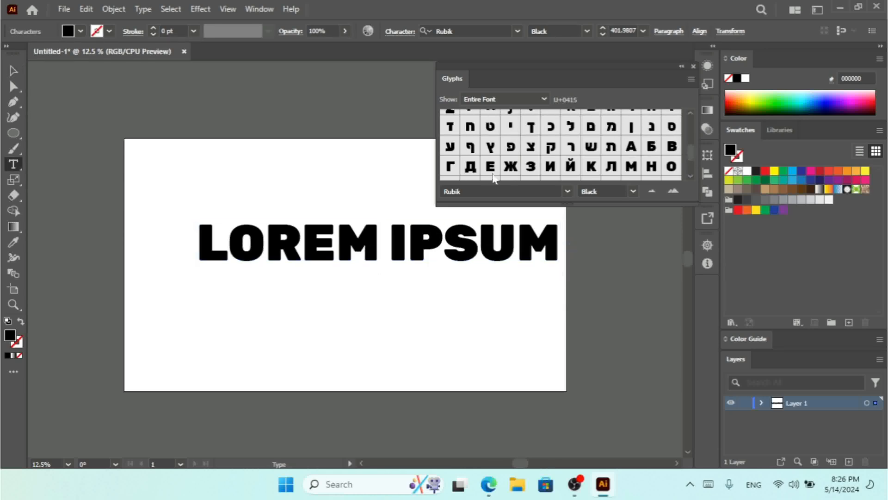
left_click(490, 148)
double_click(491, 148)
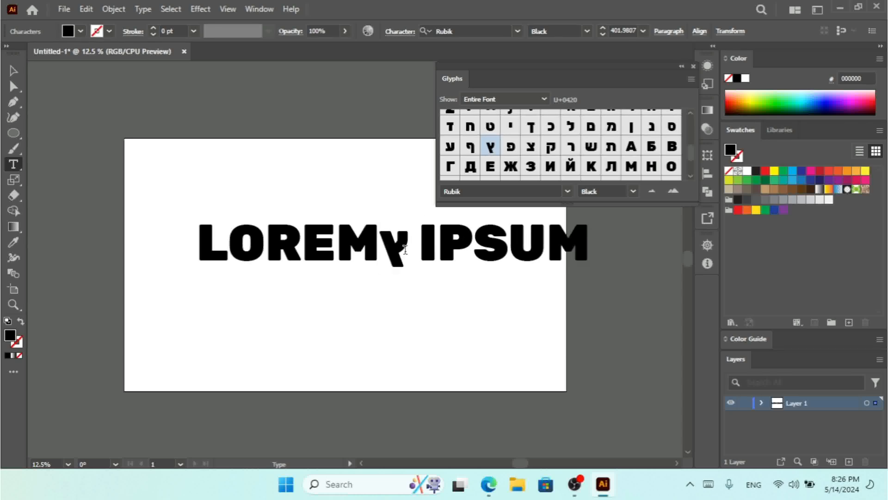
Step: Enlarge the glyph previews and expand the Glyphs panel to show more large glyphs at once
left_click(635, 191)
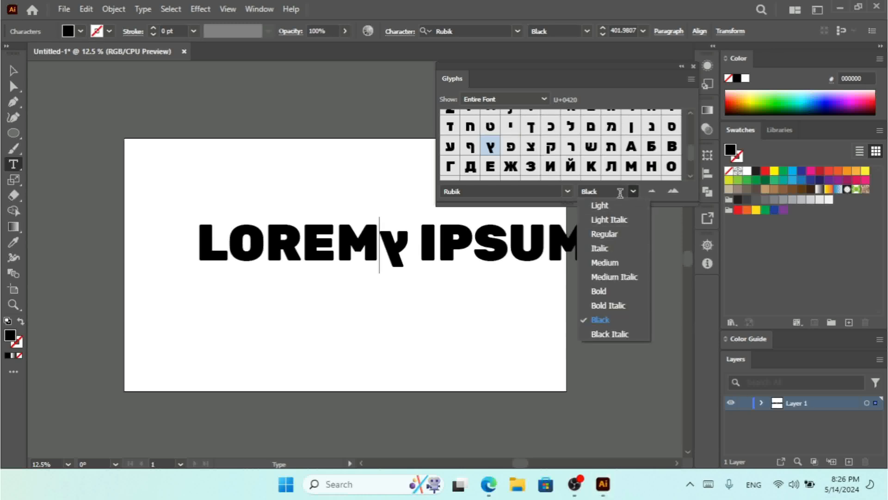
left_click(654, 193)
left_click(652, 192)
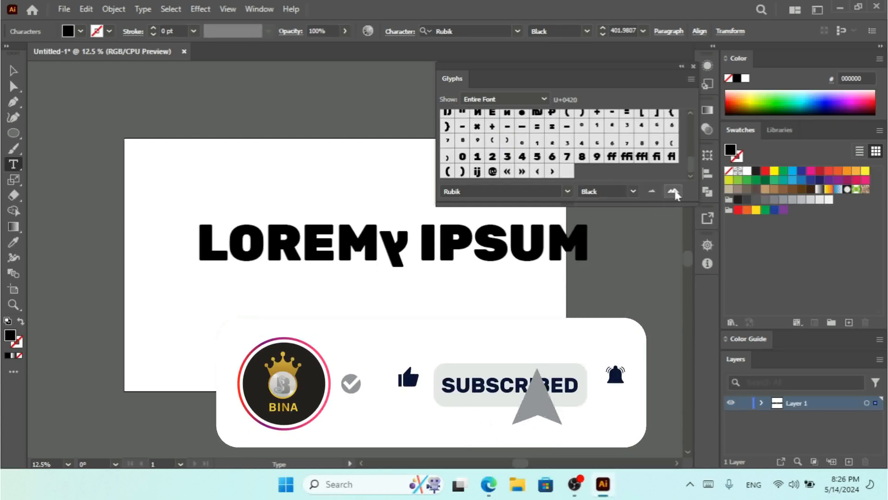
left_click(674, 191)
left_click(673, 192)
left_click(674, 192)
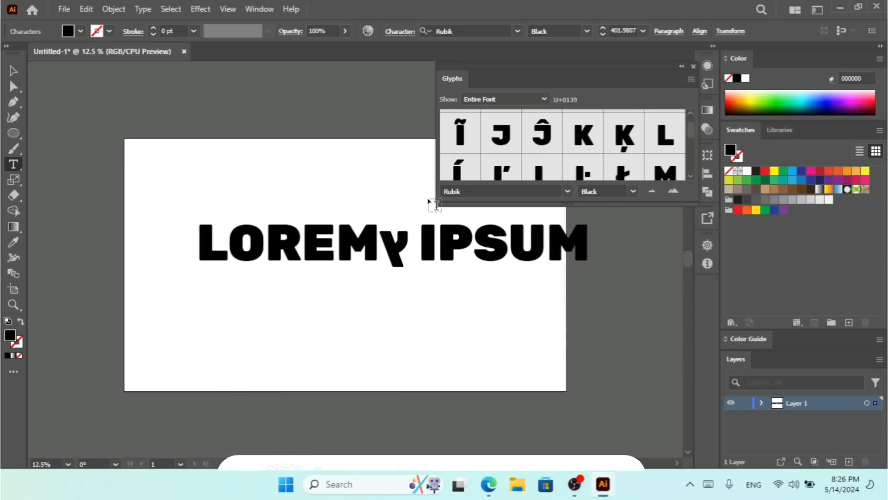
left_click_drag(434, 201, 298, 332)
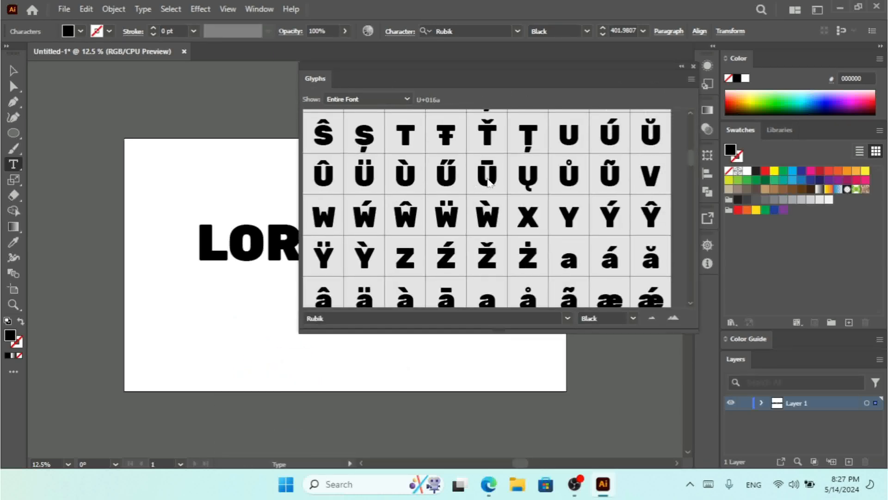
Step: Move the whole text object up and to the left, partly beyond the artboard's left edge
left_click(13, 70)
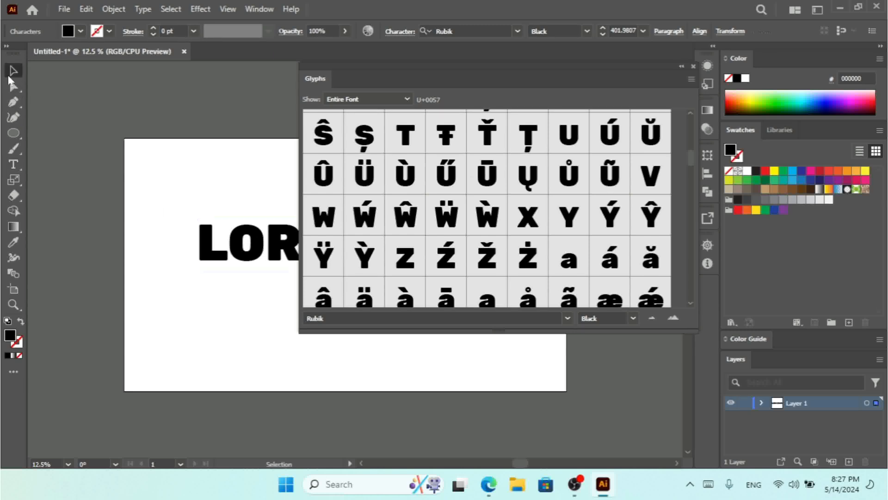
left_click(248, 255)
left_click_drag(249, 255, 210, 188)
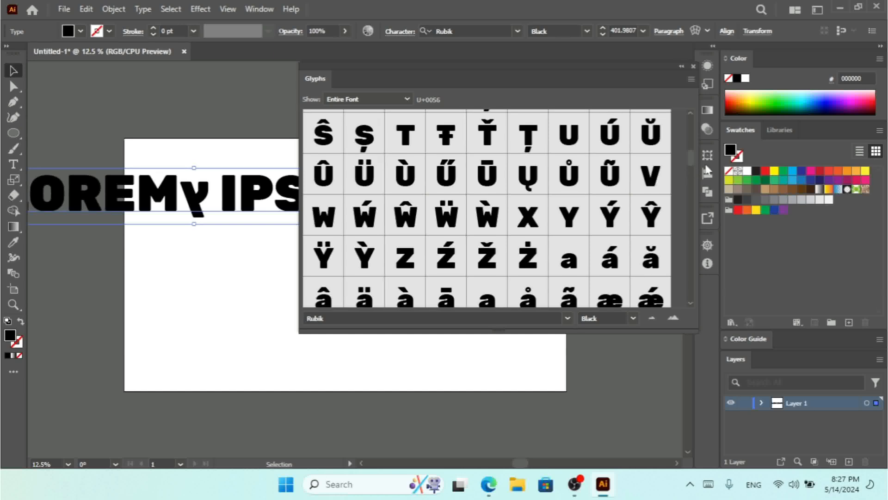
Step: Filter the displayed Rubik glyphs by Subscript, and by Superscript
left_click_drag(692, 159, 691, 124)
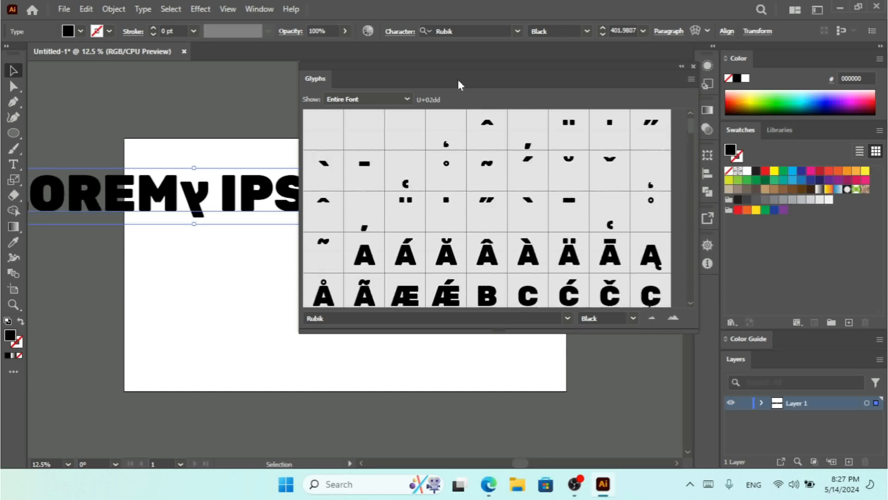
left_click(407, 99)
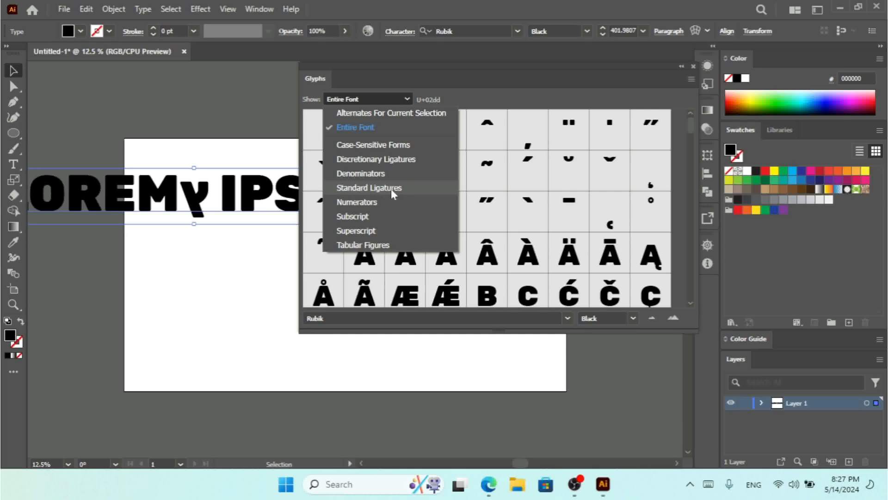
left_click(370, 216)
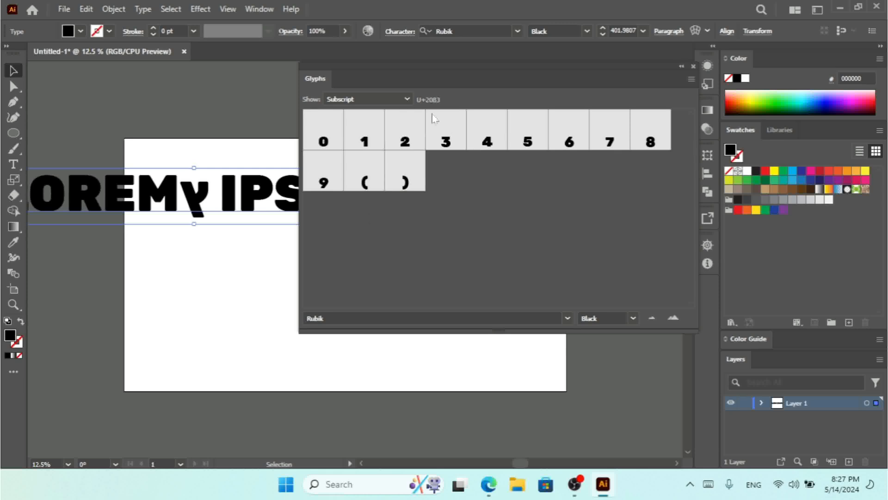
left_click(385, 99)
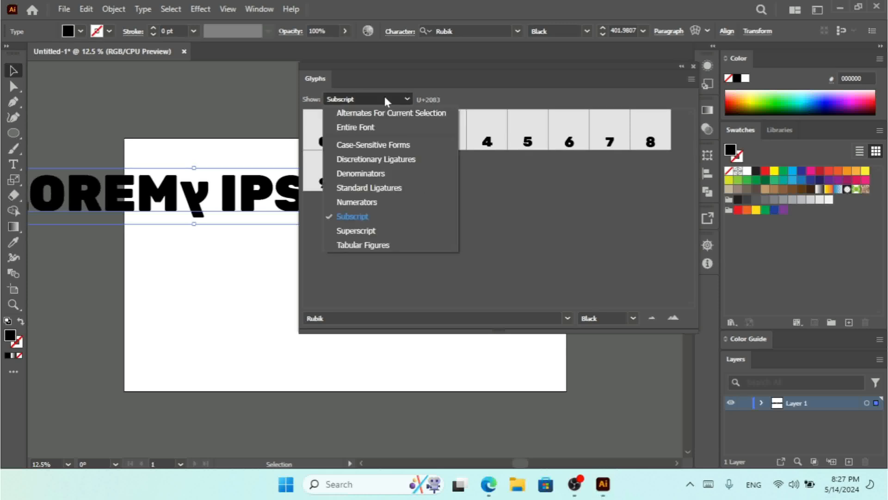
left_click(383, 230)
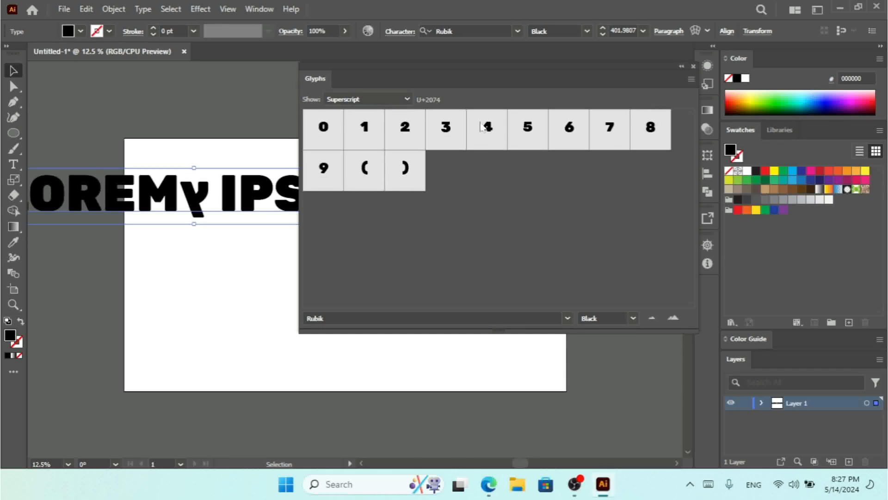
Step: Change the selected text's font to Candal from the Glyphs panel
left_click(567, 318)
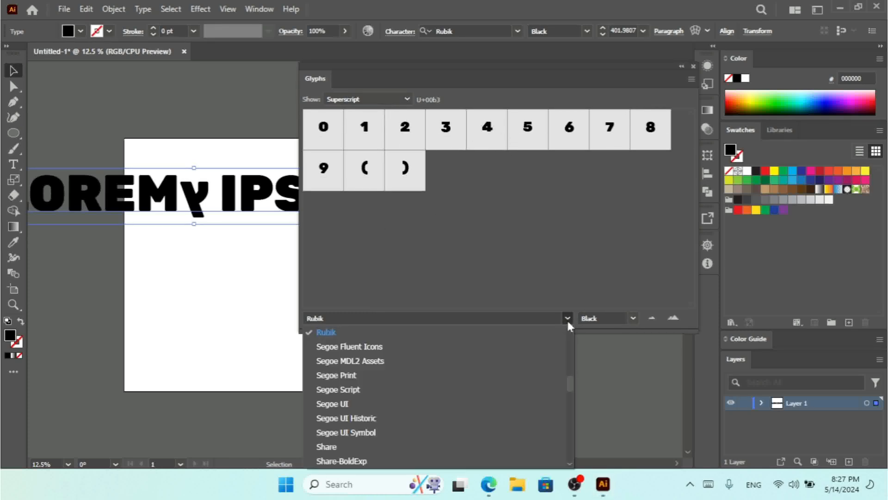
left_click_drag(572, 390, 570, 345)
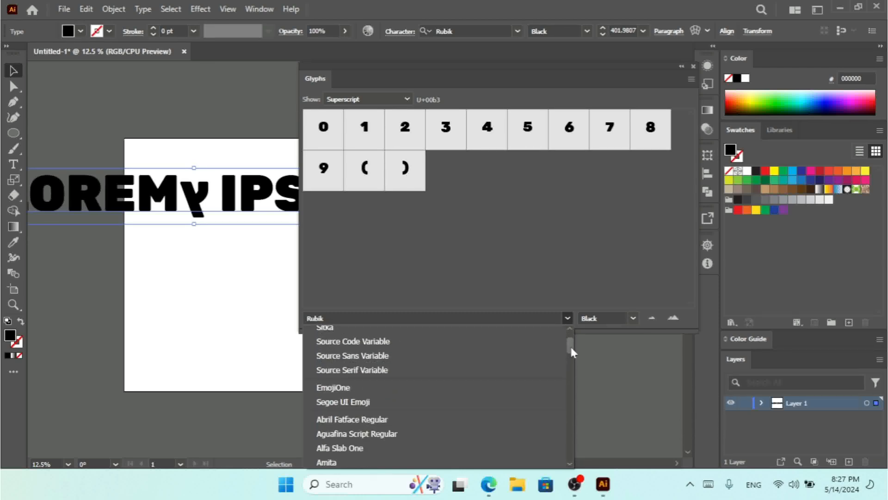
left_click(416, 310)
left_click(416, 310)
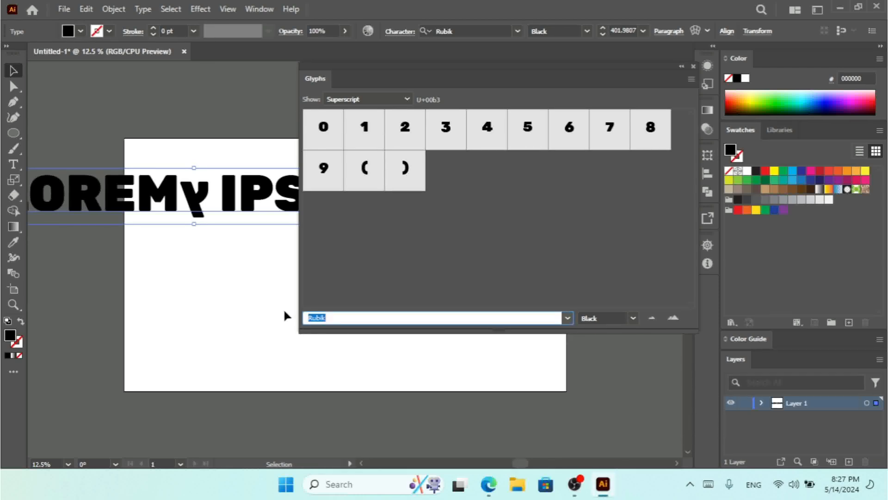
type("Candal")
key("Return")
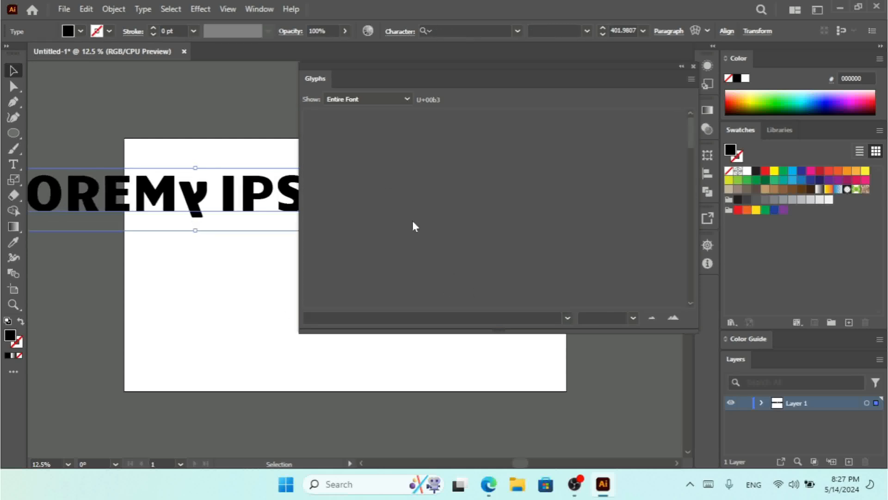
Step: Change the selected text's font to ChunkFive Print from the Glyphs panel
left_click(567, 317)
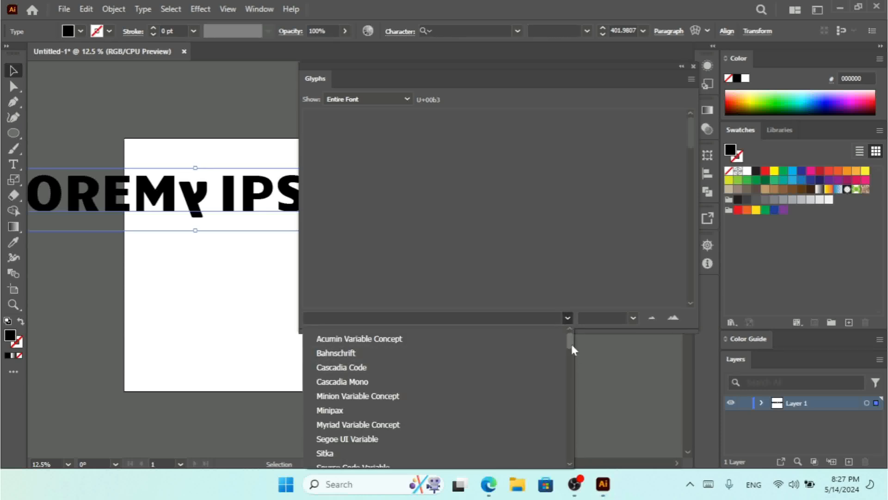
left_click_drag(570, 343, 571, 360)
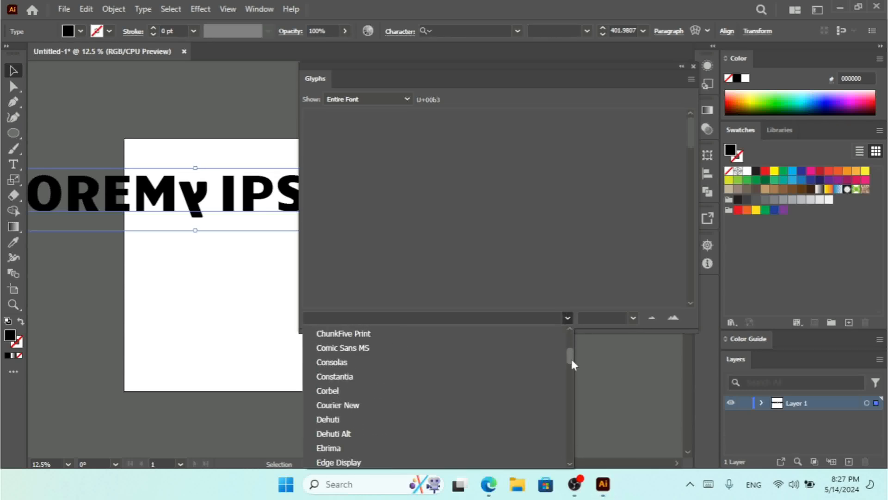
left_click(378, 335)
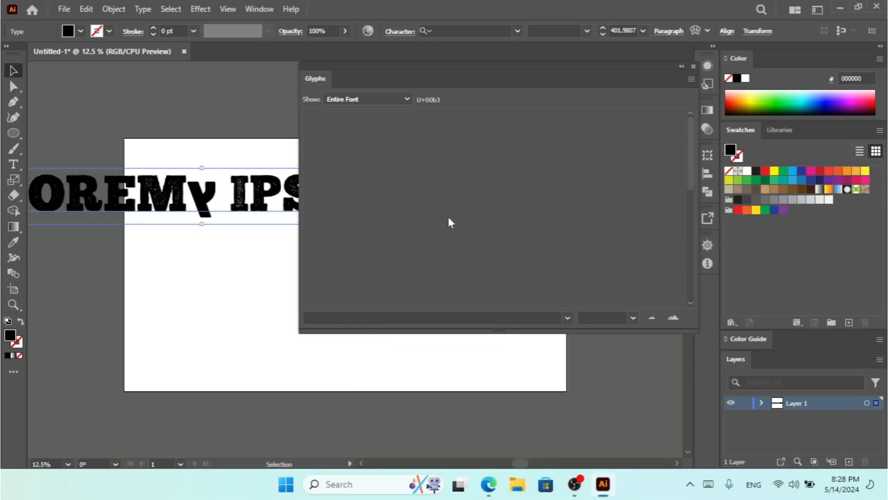
Step: Apply the Candal font to the selected sample text using the Character font choices
left_click(517, 35)
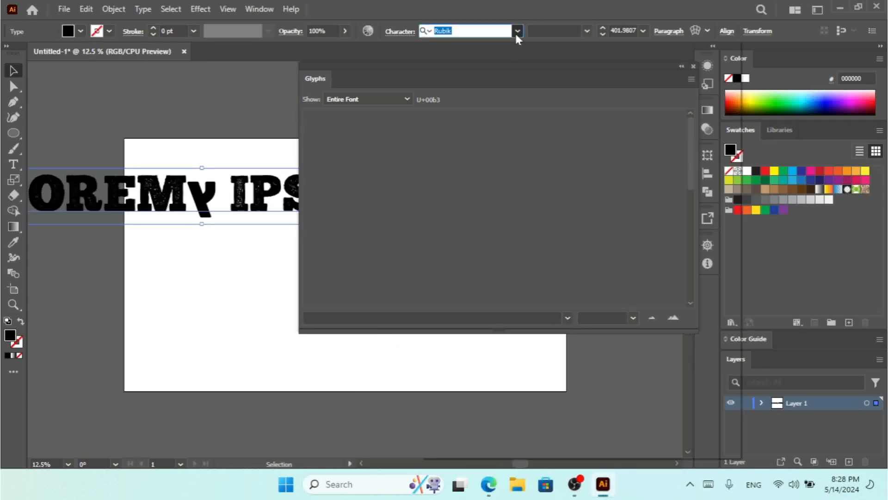
left_click(517, 32)
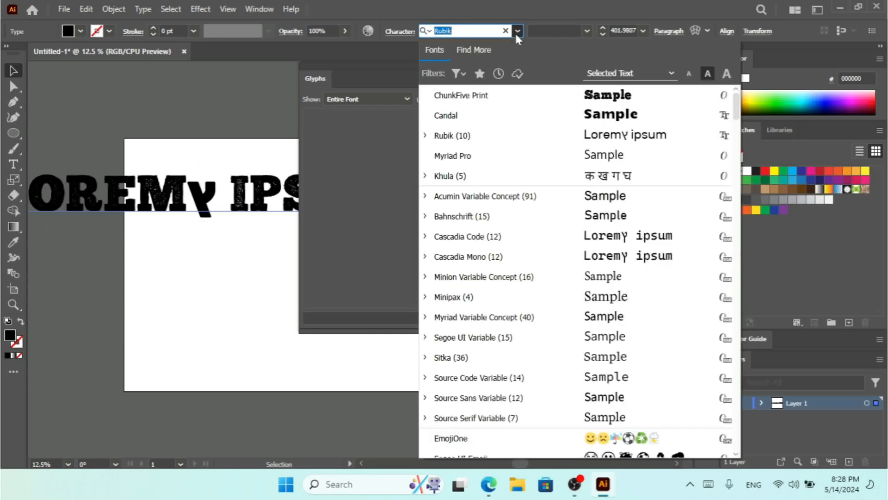
left_click(523, 111)
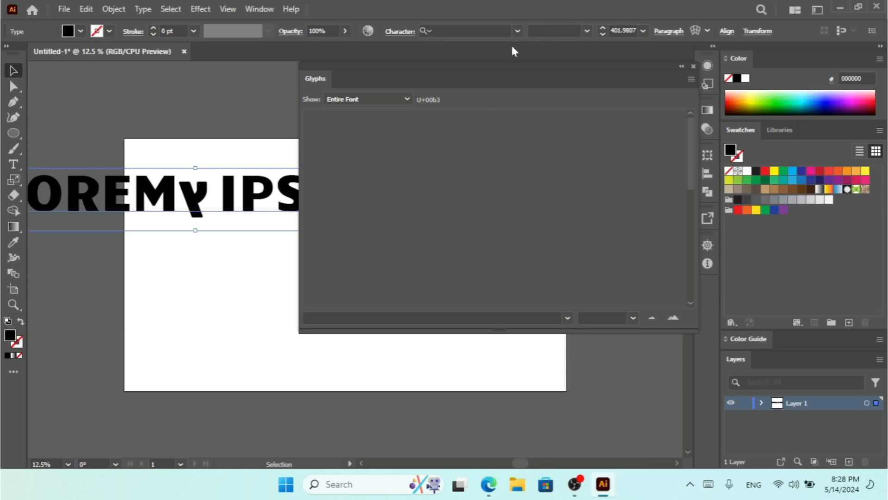
Step: Change the selected text's font to Rubik and browse its glyphs down to the Cyrillic letters
left_click(516, 32)
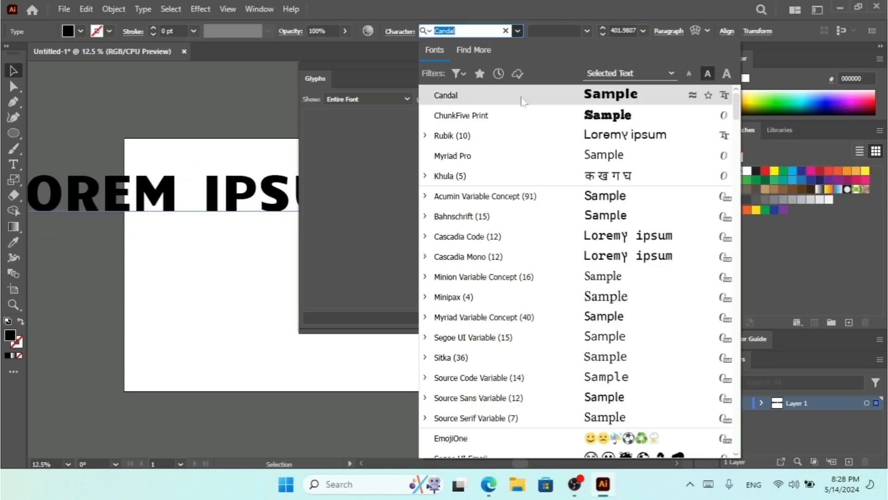
left_click(509, 134)
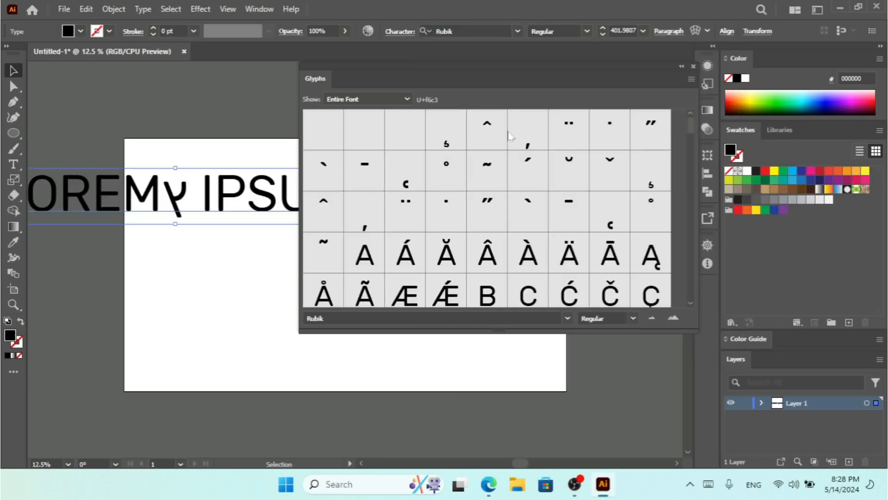
left_click_drag(692, 121, 695, 244)
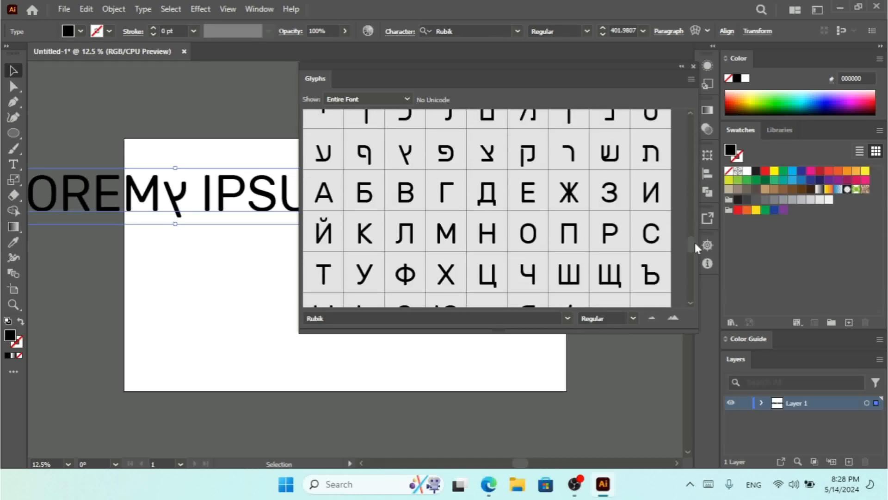
Step: Reset the Glyphs panel and close it
left_click(689, 79)
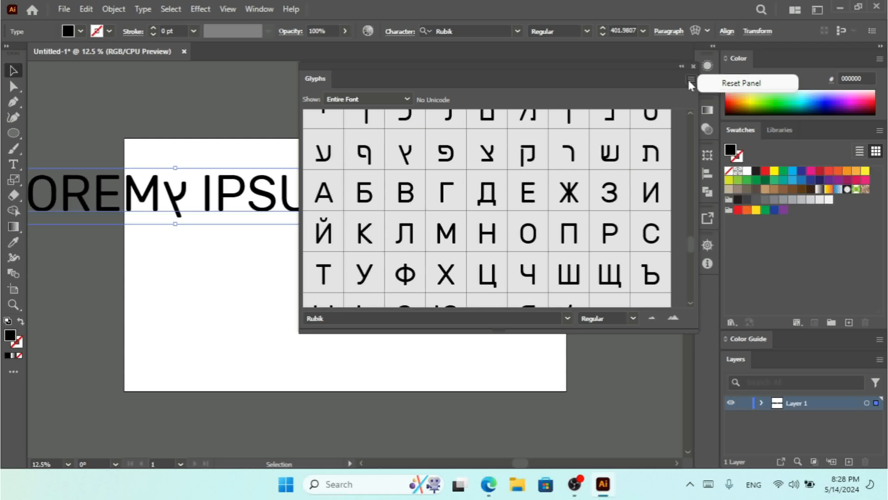
left_click(742, 83)
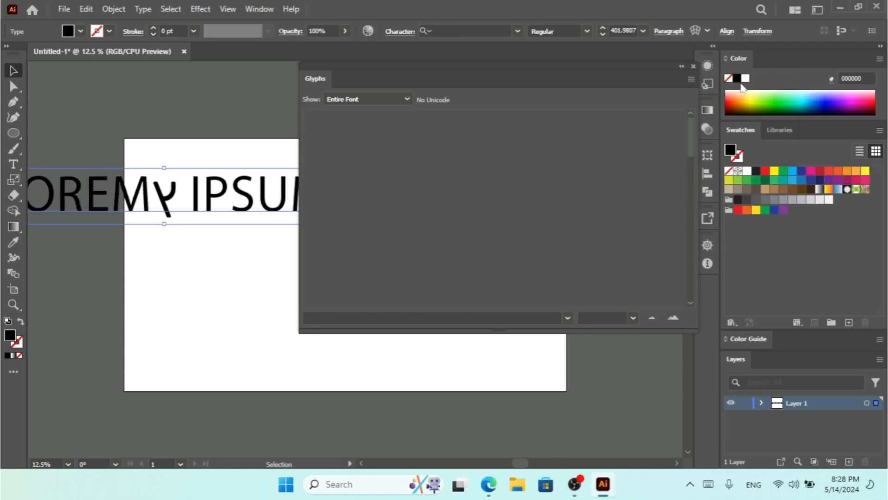
left_click(693, 66)
Step: Move the whole text object down and to the right so that it sits near the centre of the artboard
left_click_drag(225, 204, 327, 284)
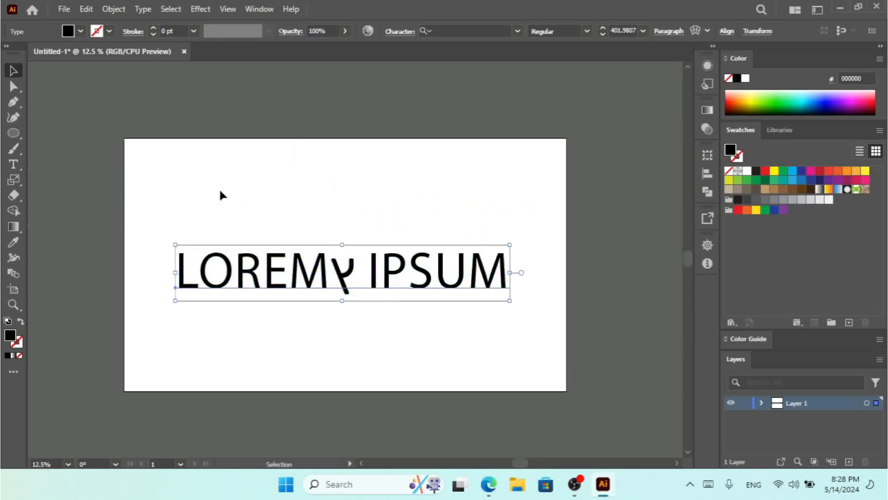
left_click(147, 10)
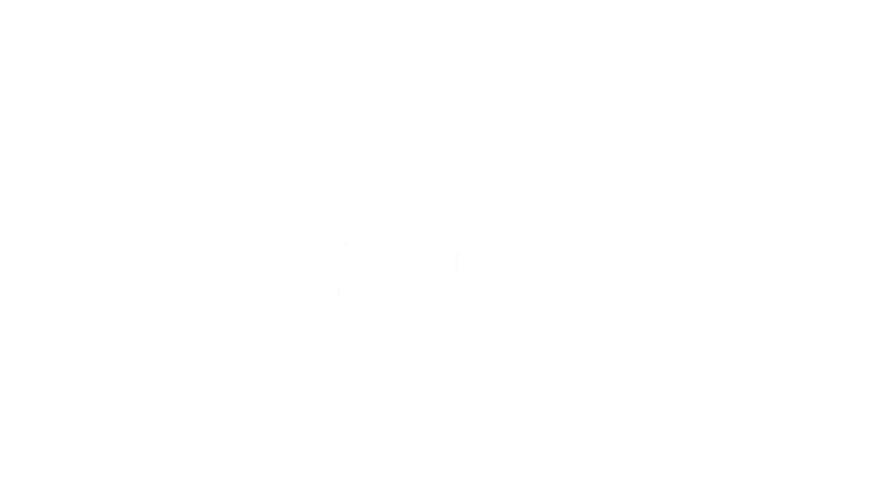